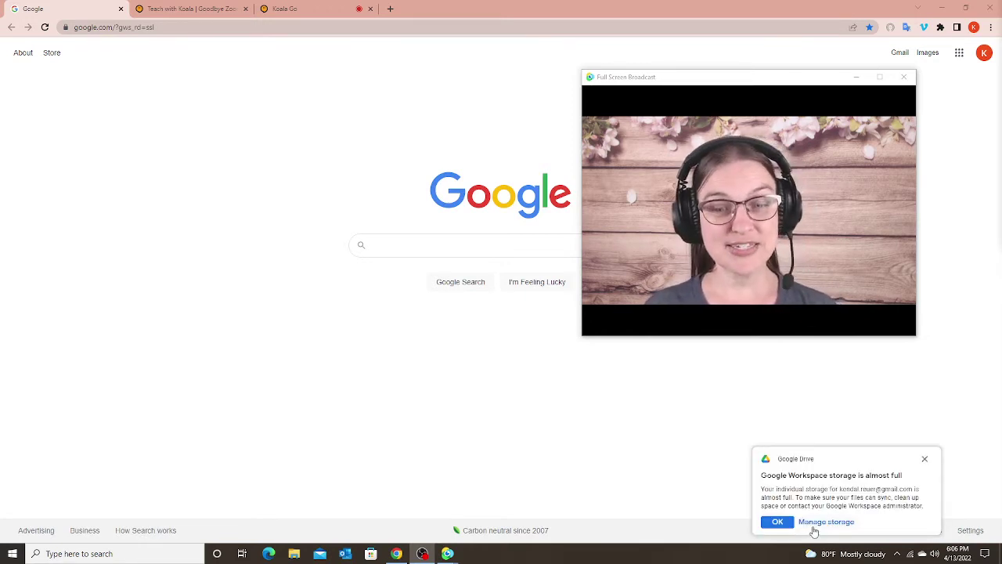
Dismiss the Google Drive storage-almost-full notice
{"action": "left_click", "coordinate": [776, 522]}
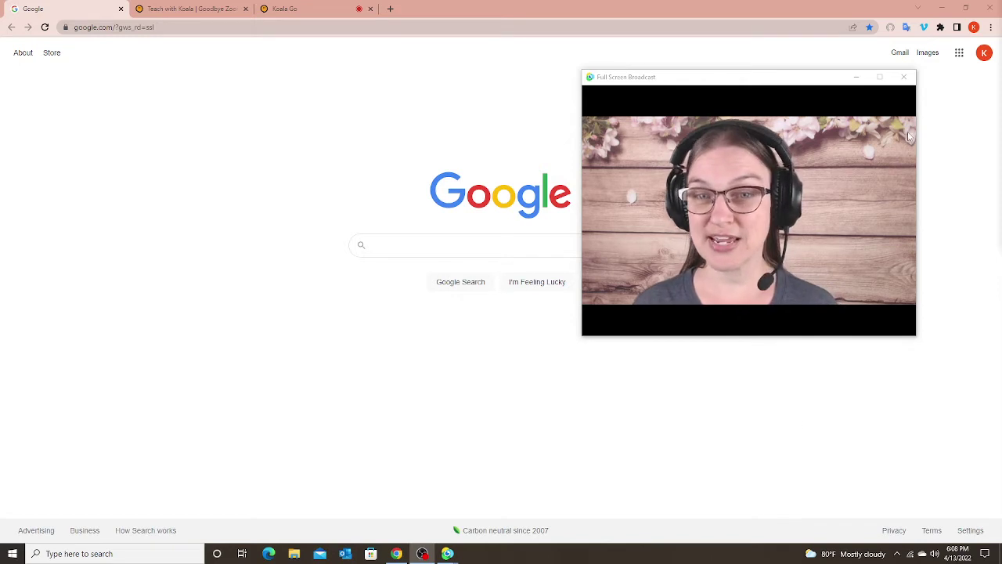
Close the webcam broadcast window, search Google for 'vimeo' and open Vimeo's official site
{"action": "left_click", "coordinate": [903, 77]}
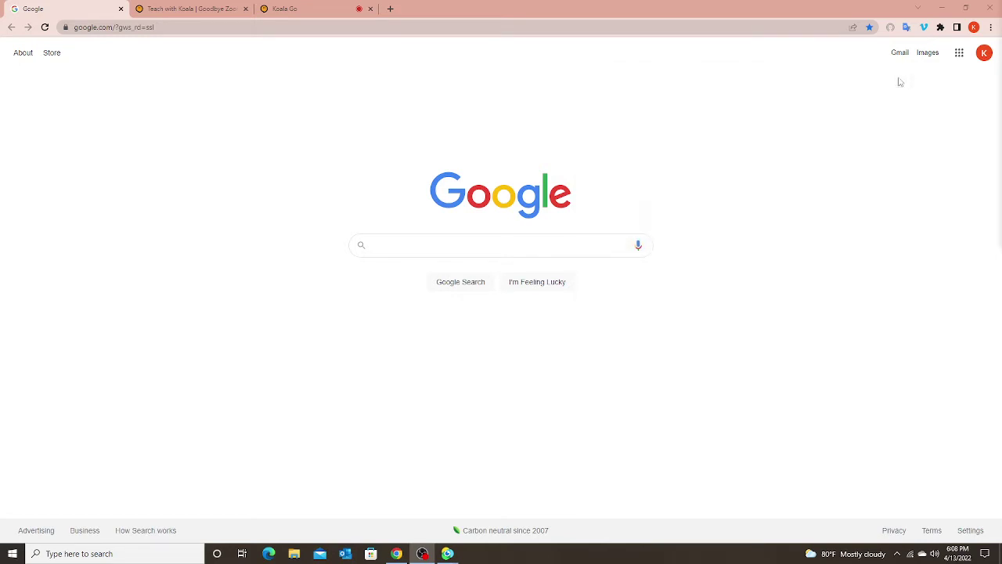
{"action": "left_click", "coordinate": [588, 243]}
{"action": "type", "text": "vimeo"}
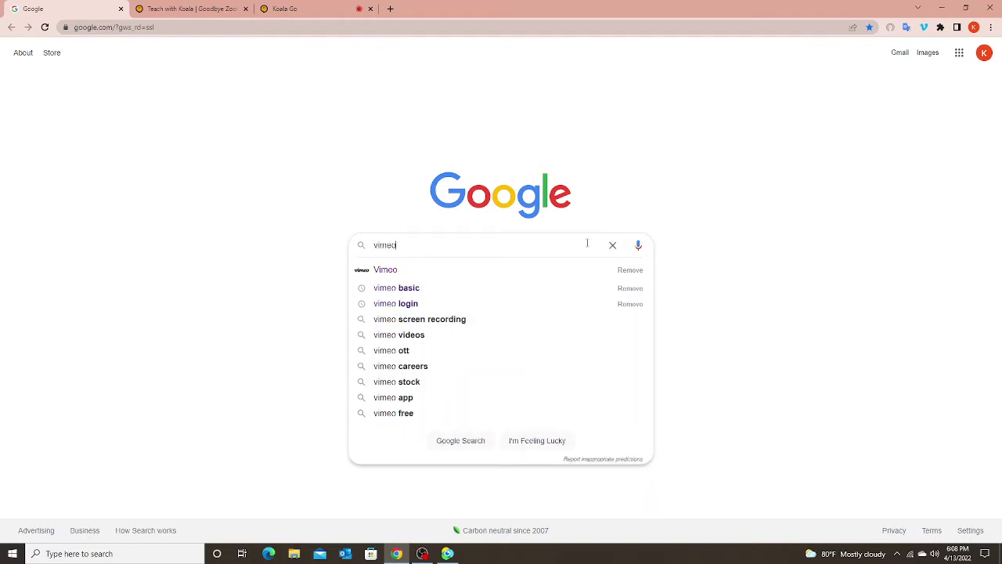
{"action": "key", "text": "Return"}
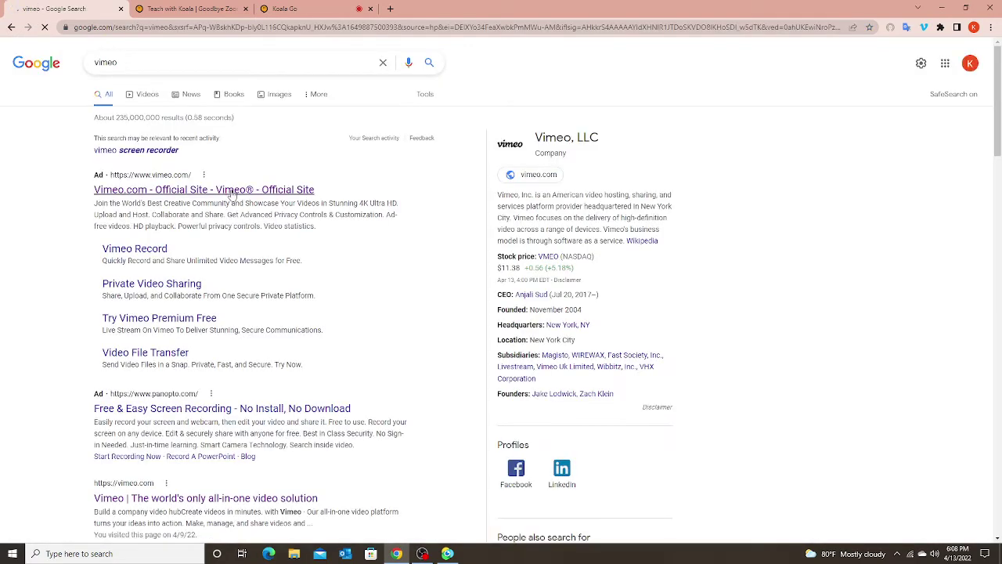
{"action": "left_click", "coordinate": [229, 190]}
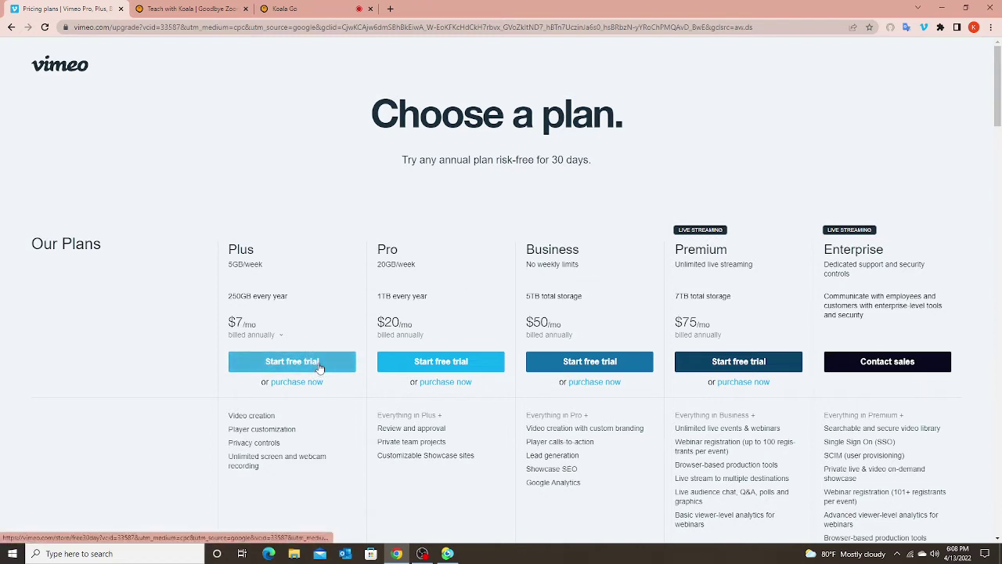
{"action": "scroll", "coordinate": [443, 324], "scroll_direction": "down", "scroll_amount": 10}
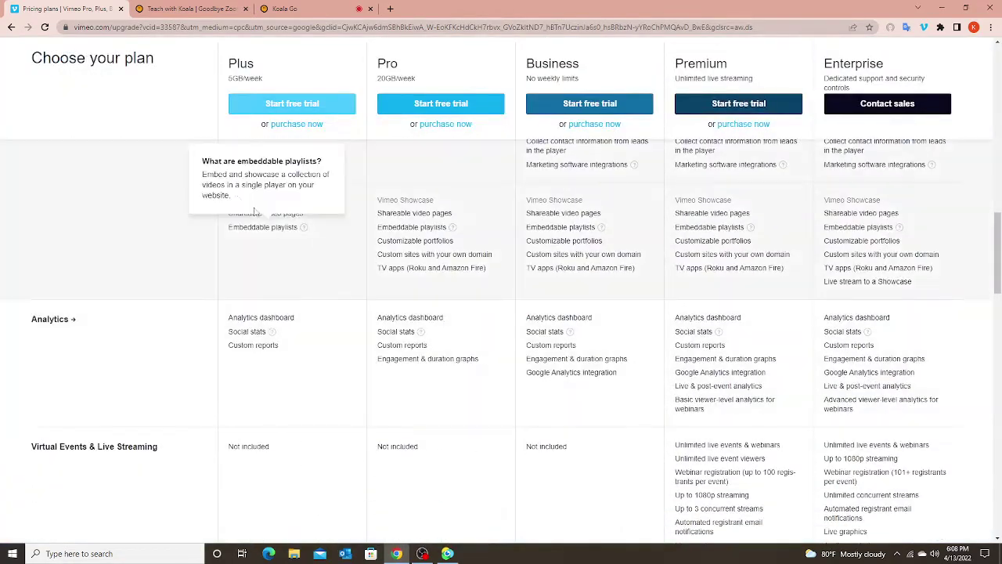
{"action": "scroll", "coordinate": [662, 320], "scroll_direction": "down", "scroll_amount": 6}
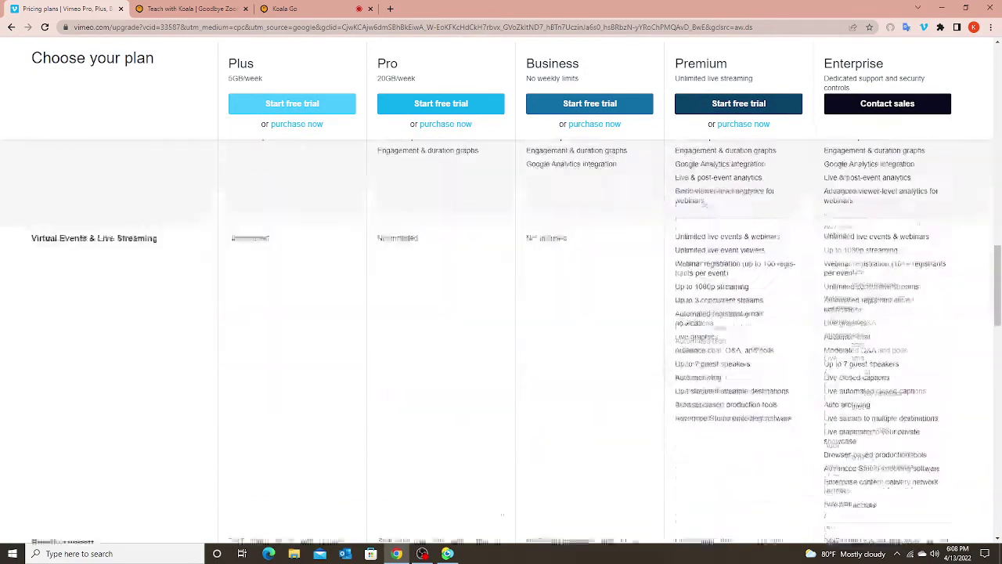
{"action": "scroll", "coordinate": [663, 320], "scroll_direction": "down", "scroll_amount": 9}
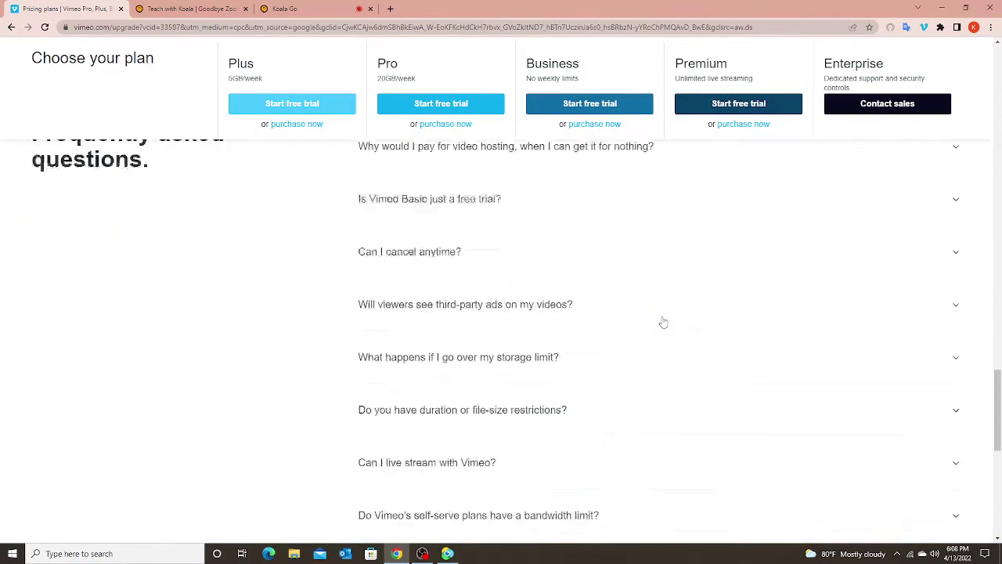
{"action": "scroll", "coordinate": [540, 306], "scroll_direction": "up", "scroll_amount": 2}
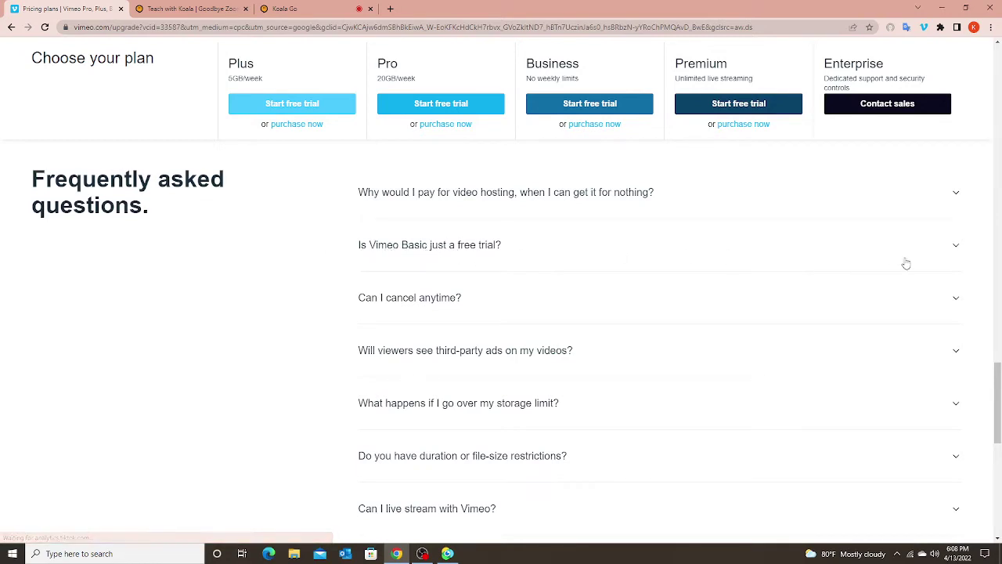
{"action": "left_click", "coordinate": [956, 246]}
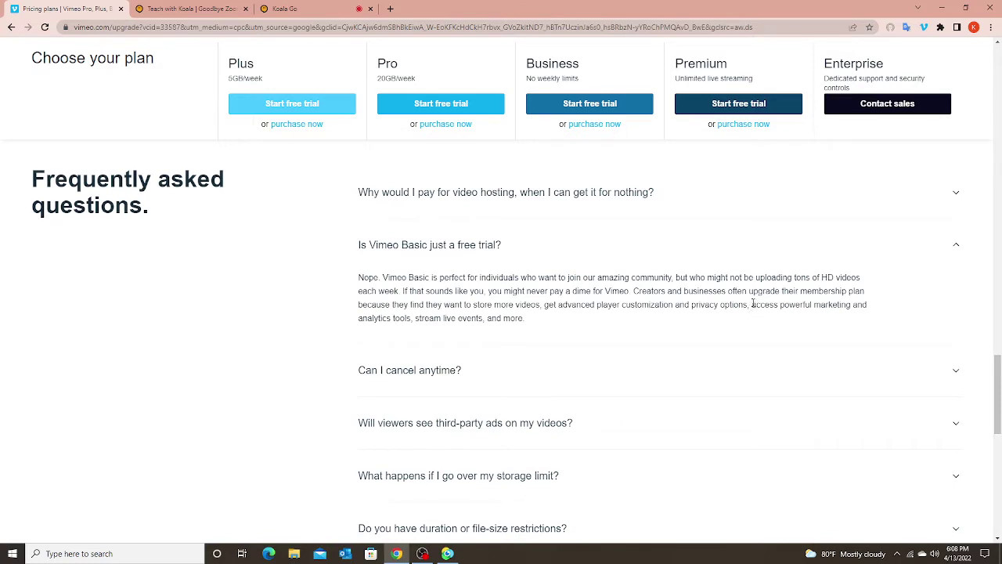
{"action": "left_click", "coordinate": [954, 248]}
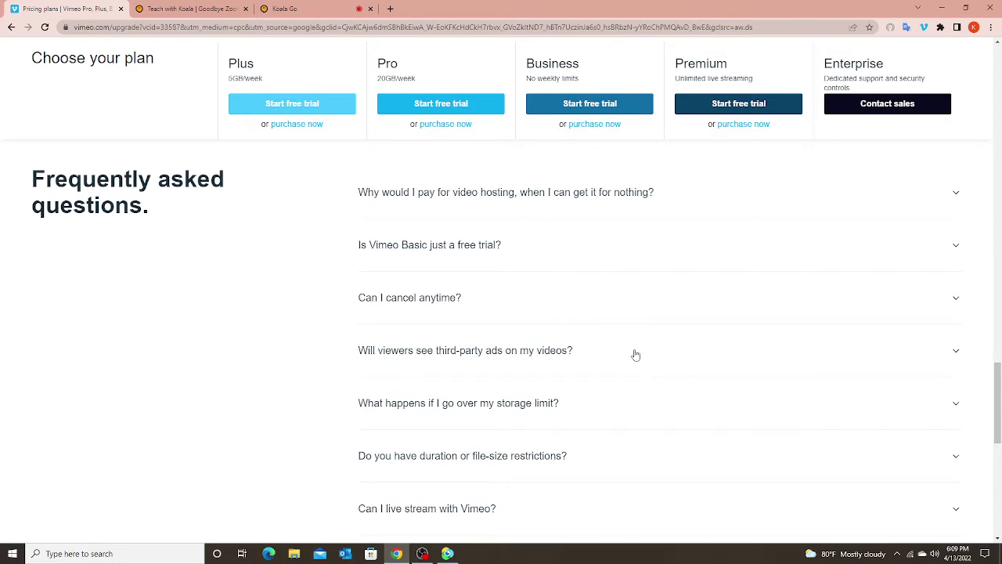
{"action": "scroll", "coordinate": [635, 354], "scroll_direction": "down", "scroll_amount": 10}
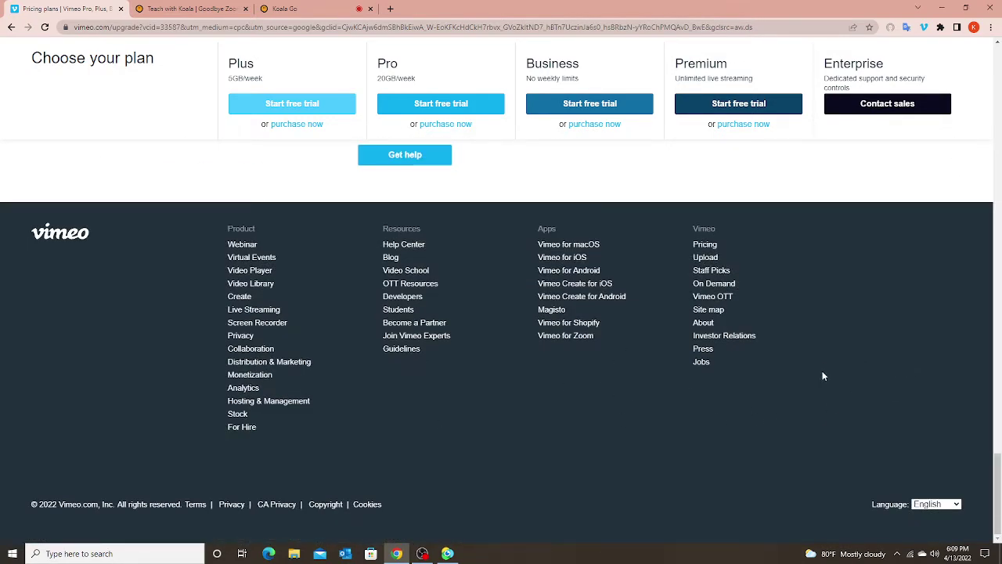
{"action": "scroll", "coordinate": [821, 370], "scroll_direction": "up", "scroll_amount": 5}
{"action": "scroll", "coordinate": [790, 359], "scroll_direction": "up", "scroll_amount": 5}
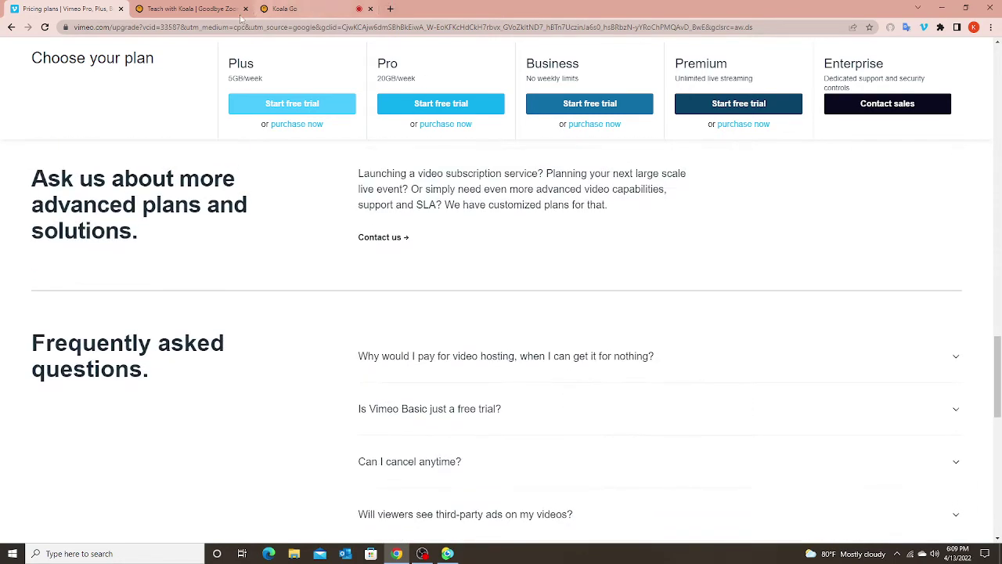
In a new tab, search 'vimeo basic', open the top Vimeo result and bring up the account menu
{"action": "left_click", "coordinate": [391, 8]}
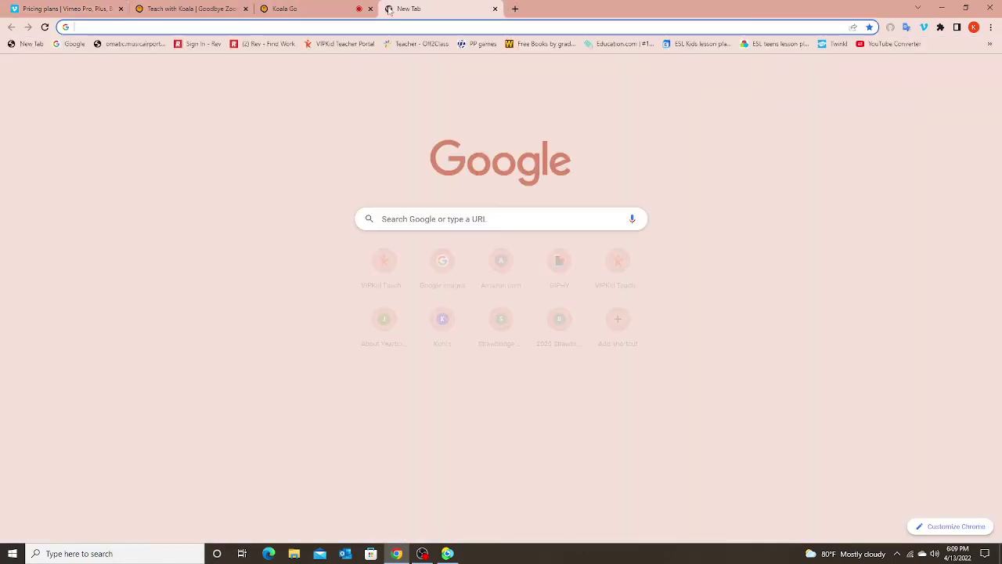
{"action": "left_click", "coordinate": [486, 222]}
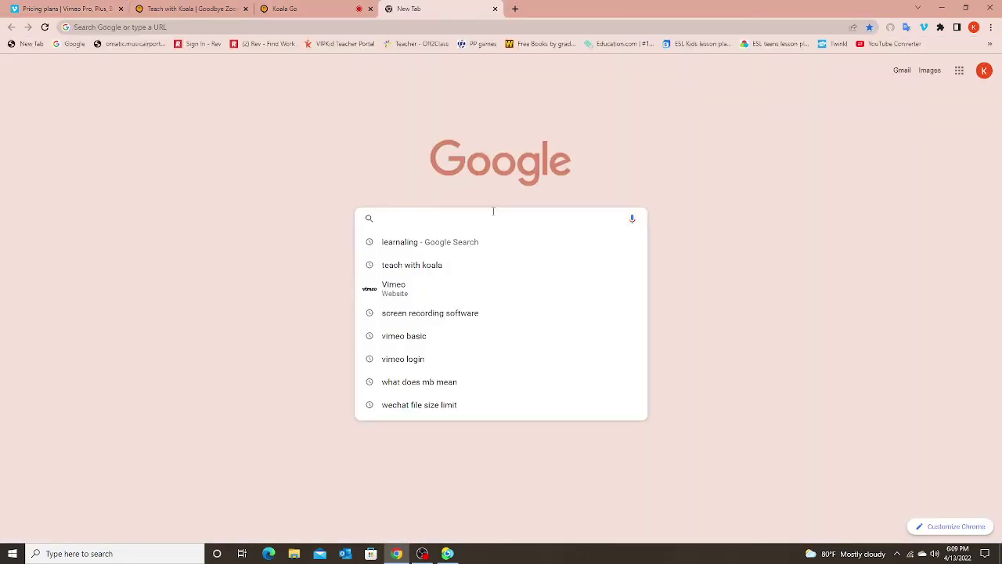
{"action": "type", "text": "vimeo "}
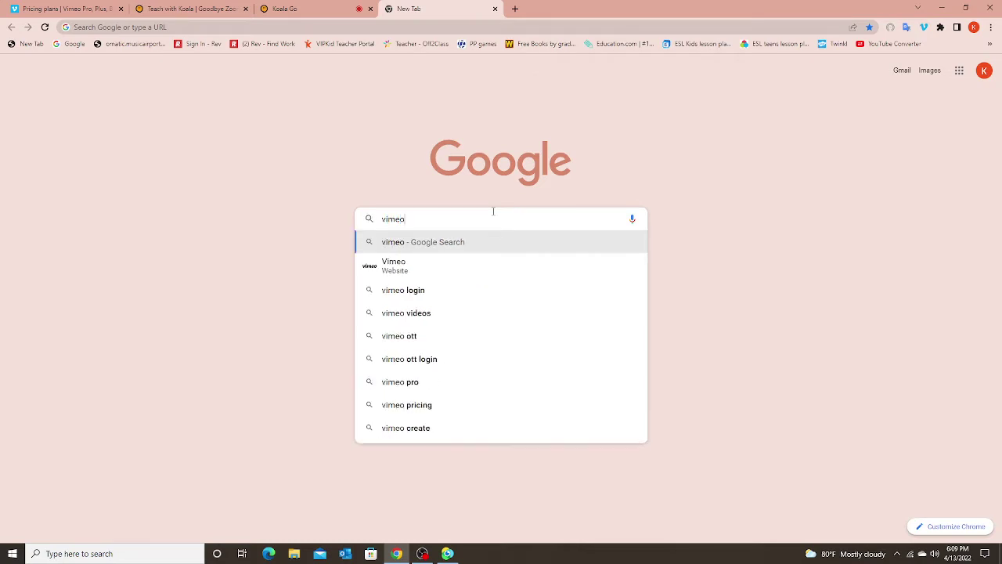
{"action": "type", "text": "basic"}
{"action": "key", "text": "Return"}
{"action": "left_click", "coordinate": [334, 149]}
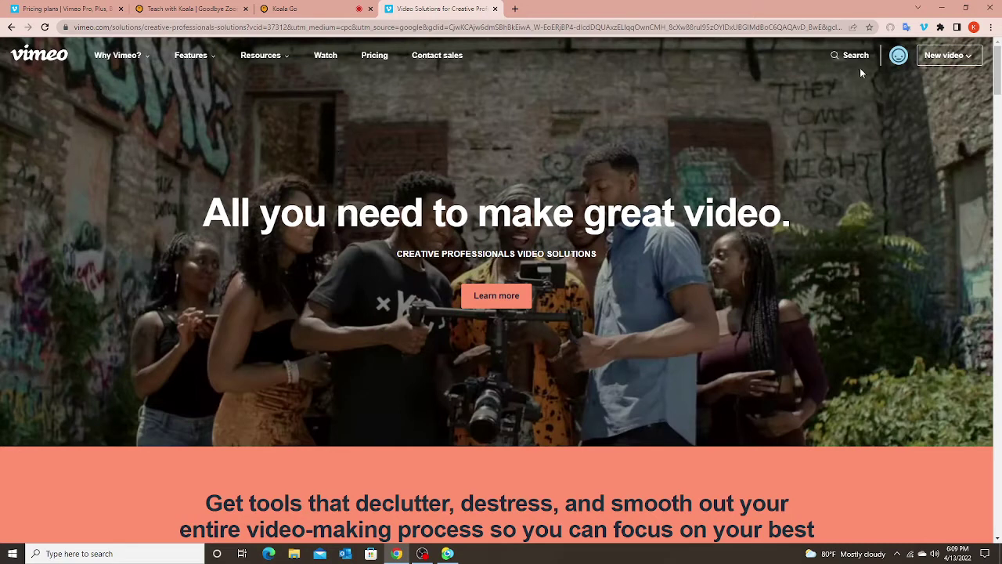
{"action": "mouse_move", "coordinate": [897, 54]}
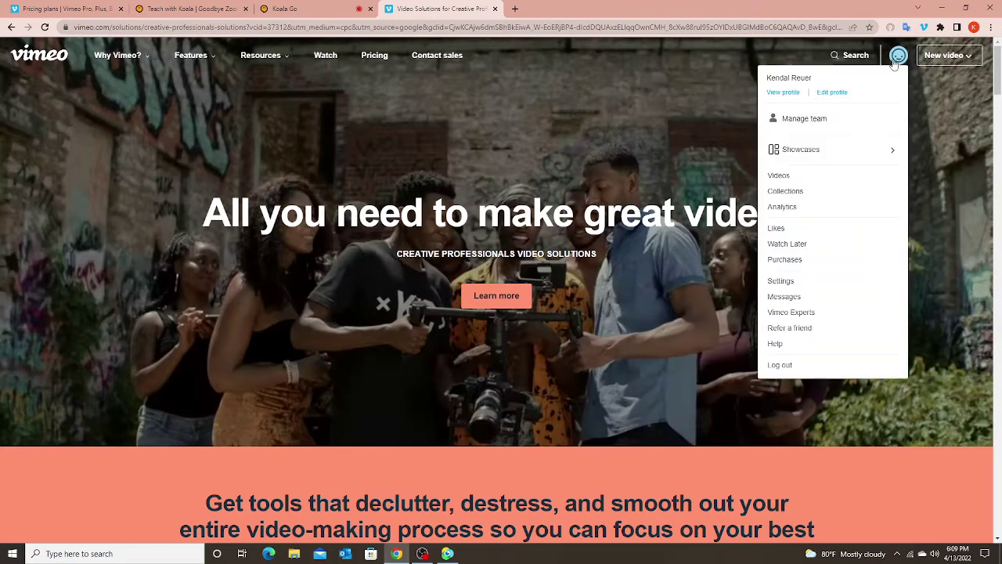
Open Videos from the account menu to see the Recordings folder with two items
{"action": "left_click", "coordinate": [814, 183]}
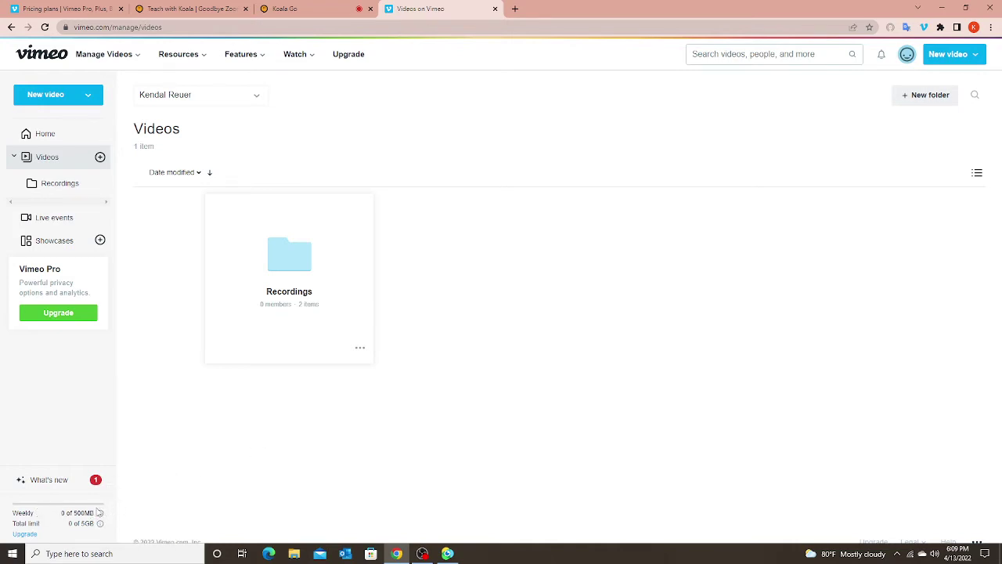
Open the Recordings folder and copy the video link of the 4/9/2022 recording
{"action": "mouse_move", "coordinate": [101, 514]}
{"action": "left_click", "coordinate": [289, 276]}
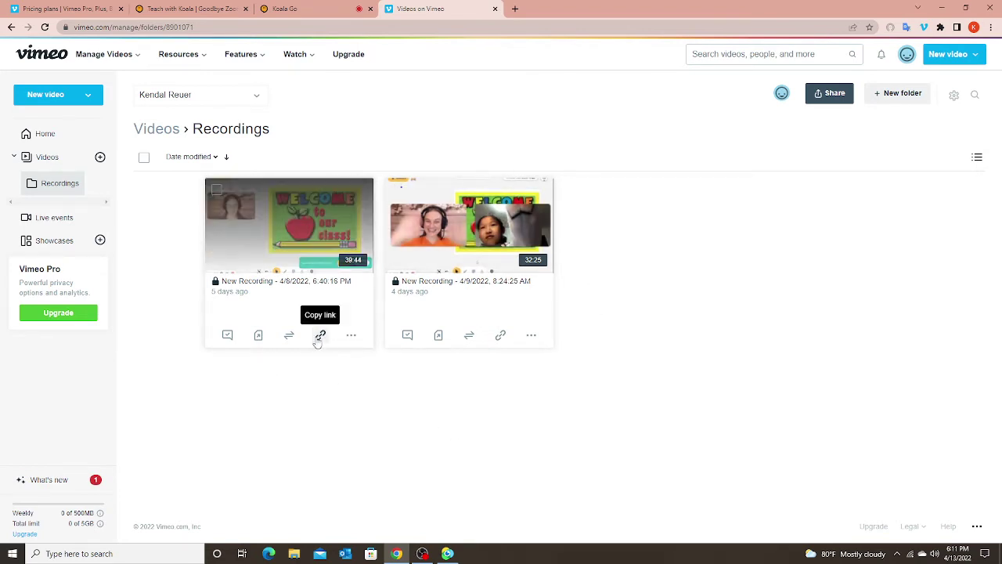
{"action": "left_click", "coordinate": [500, 337]}
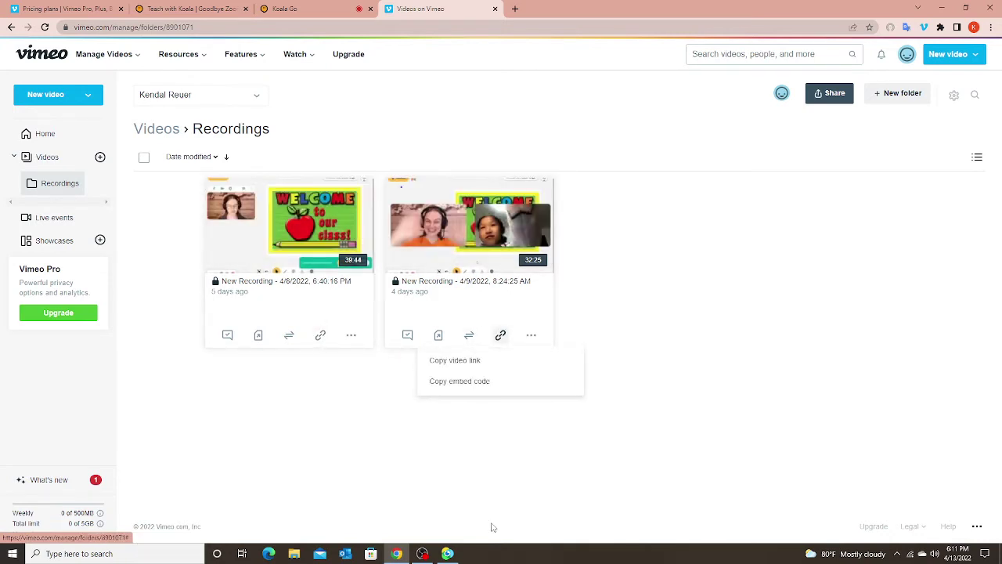
{"action": "left_click", "coordinate": [453, 365]}
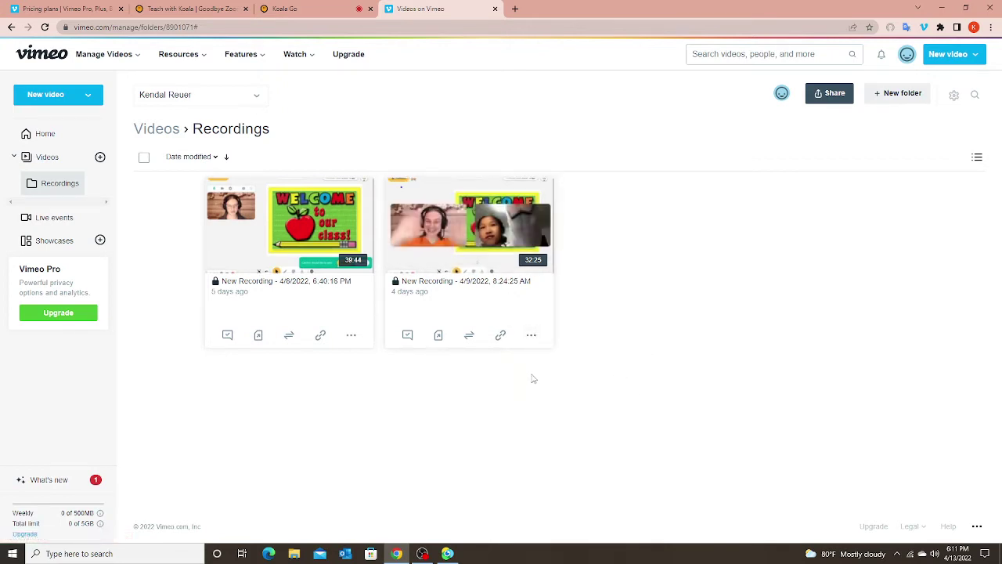
Bring up a recording's download options twice, closing them each time without downloading
{"action": "left_click", "coordinate": [531, 336]}
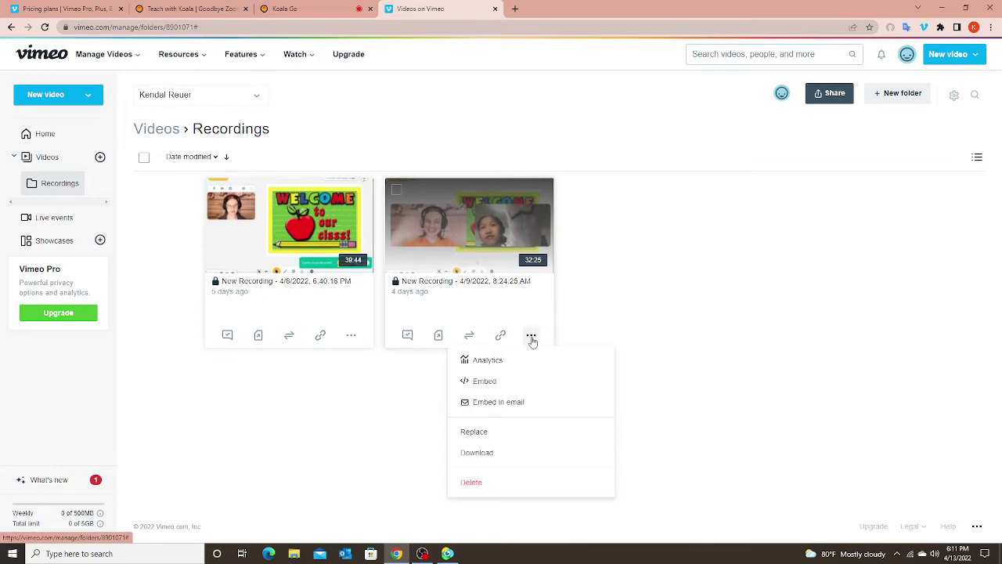
{"action": "left_click", "coordinate": [479, 456]}
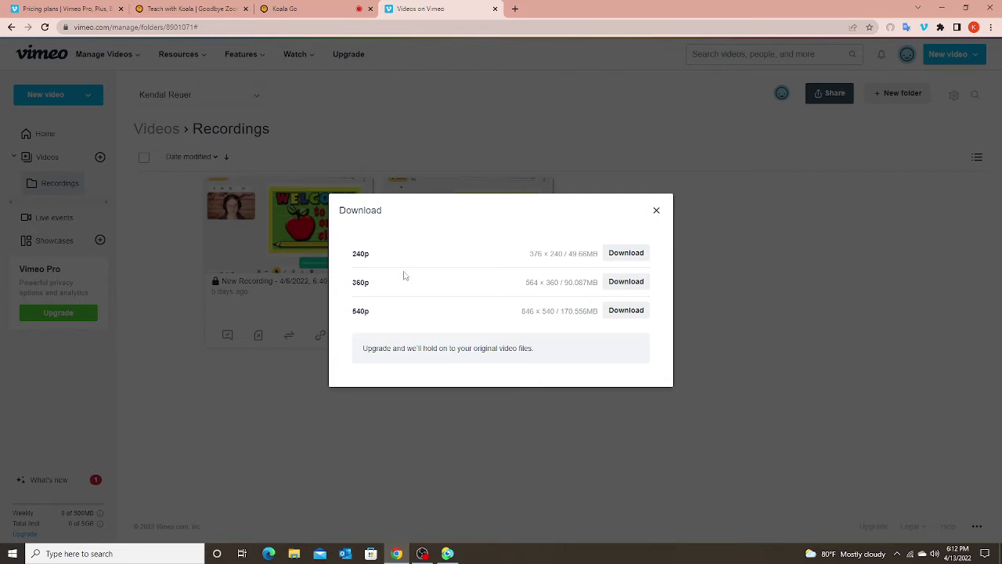
{"action": "left_click", "coordinate": [656, 210]}
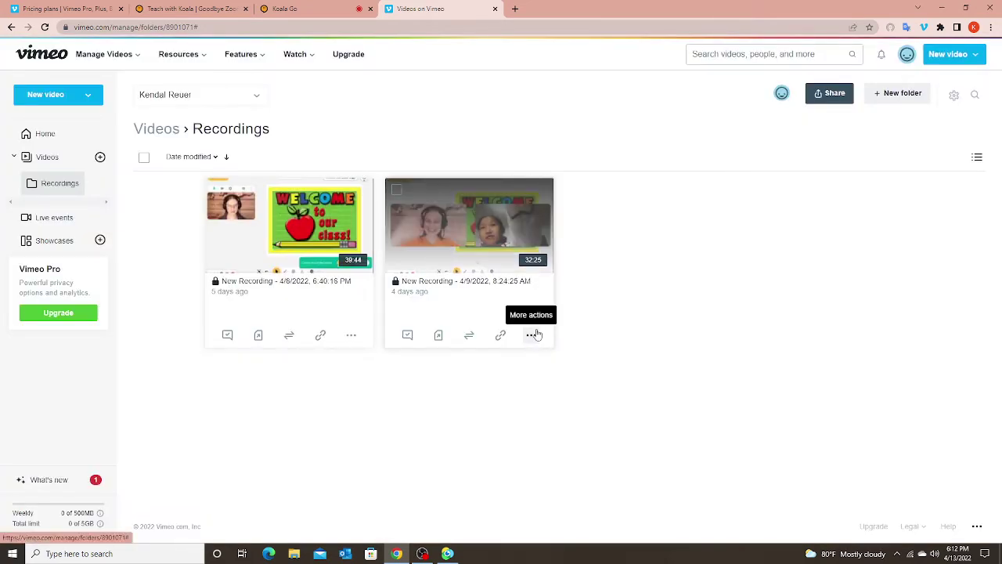
{"action": "left_click", "coordinate": [532, 334]}
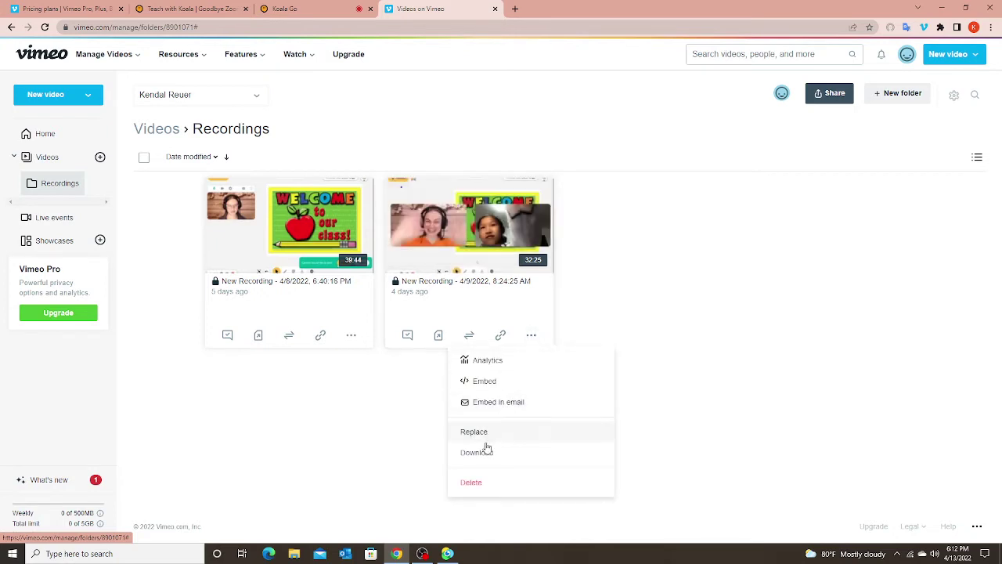
{"action": "left_click", "coordinate": [485, 454]}
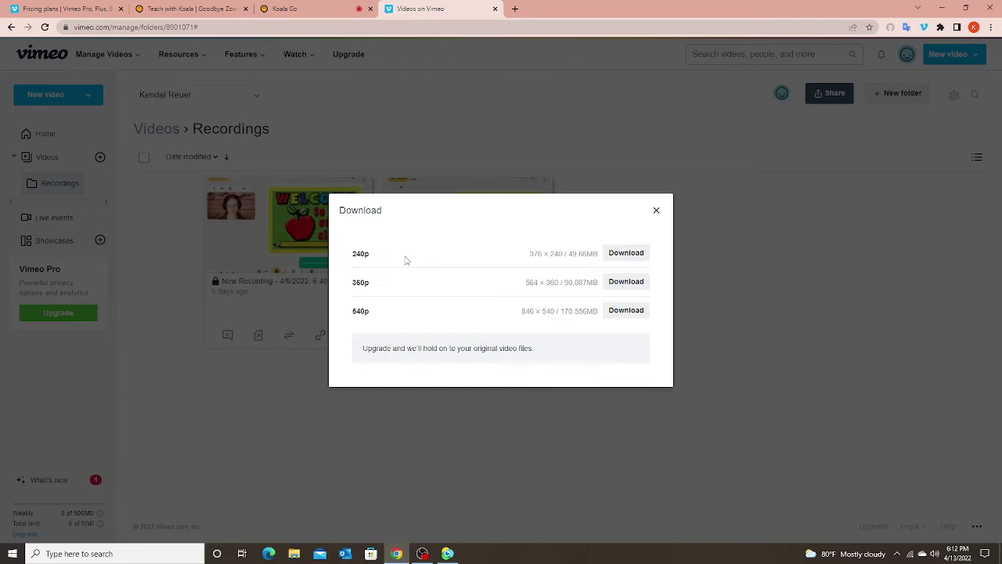
{"action": "left_click", "coordinate": [656, 212]}
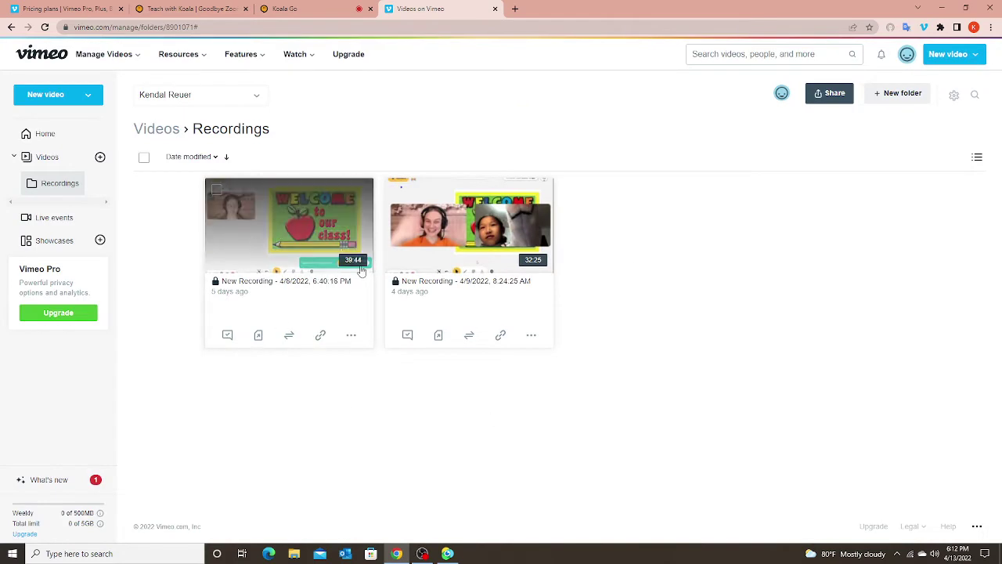
Show the 4/6/2022 recording's 240p, 360p and 540p download options, then close them
{"action": "left_click", "coordinate": [351, 334]}
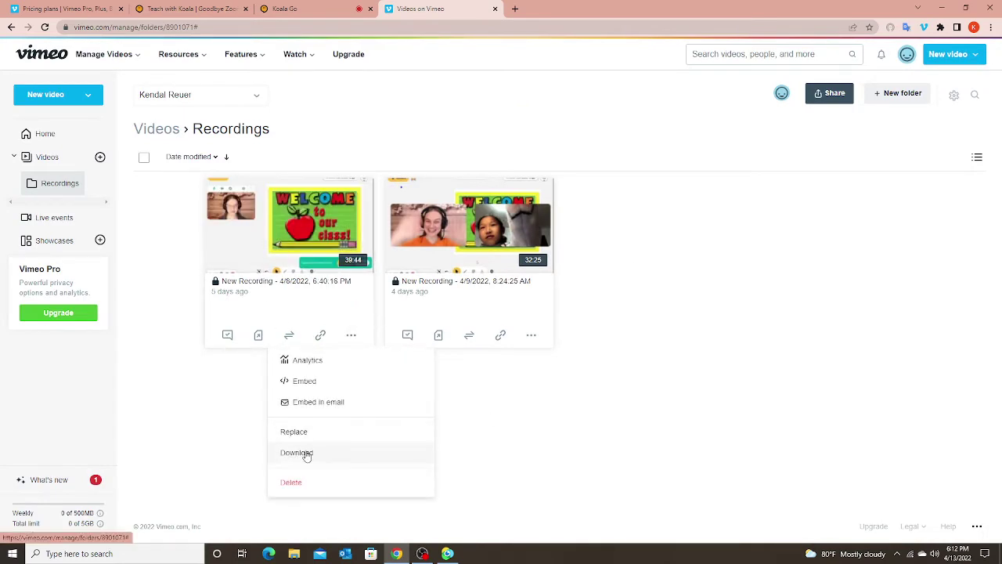
{"action": "left_click", "coordinate": [298, 453]}
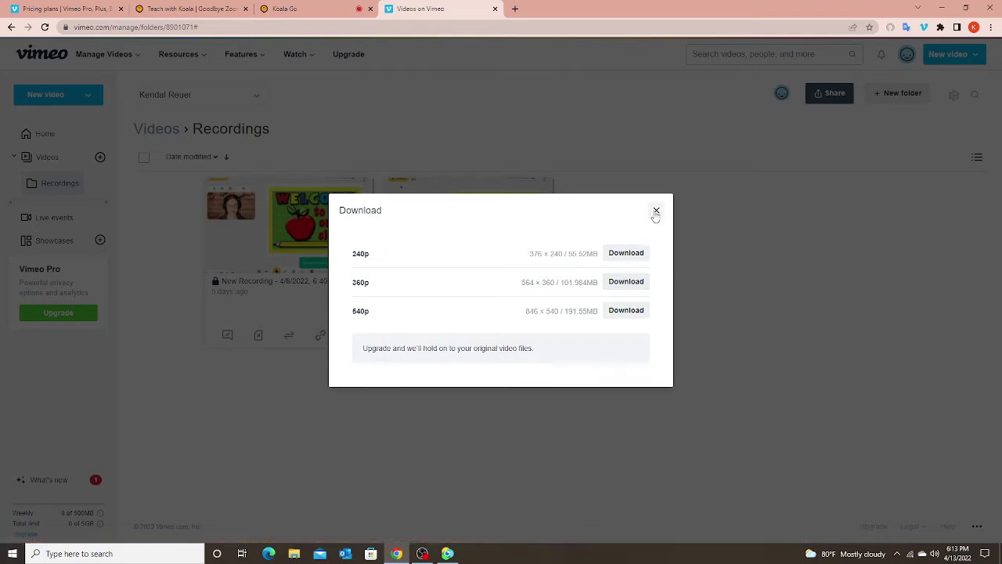
{"action": "left_click", "coordinate": [656, 210]}
Dismiss the 4/9/2022 recording's actions menu and switch to the Koala Go classroom tab
{"action": "left_click", "coordinate": [531, 335]}
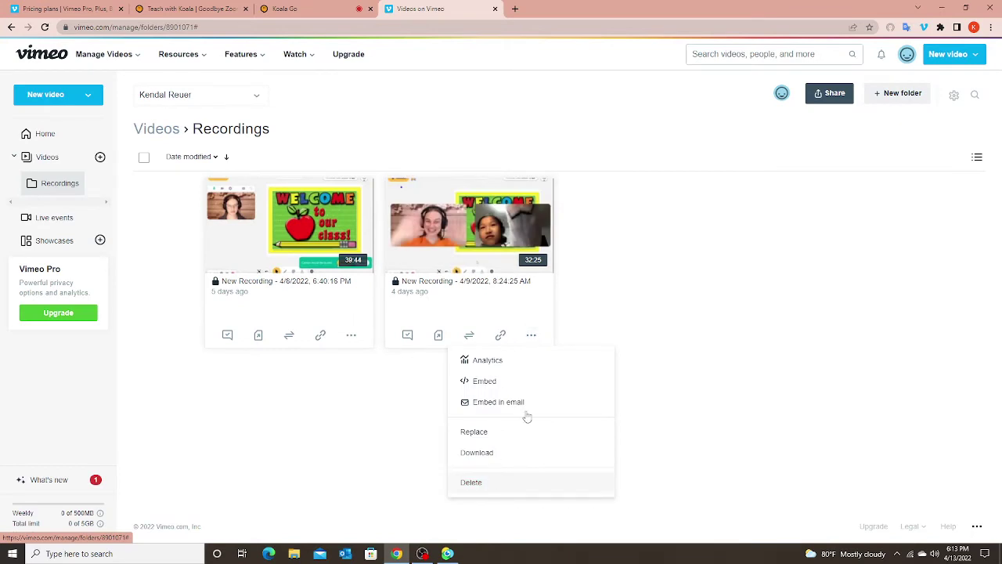
{"action": "left_click", "coordinate": [708, 291]}
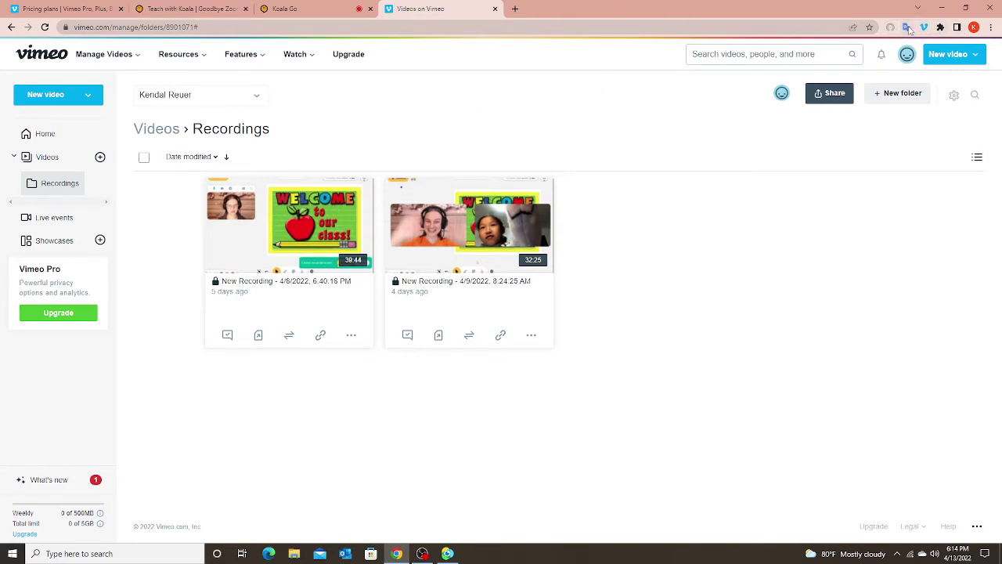
{"action": "mouse_move", "coordinate": [912, 73]}
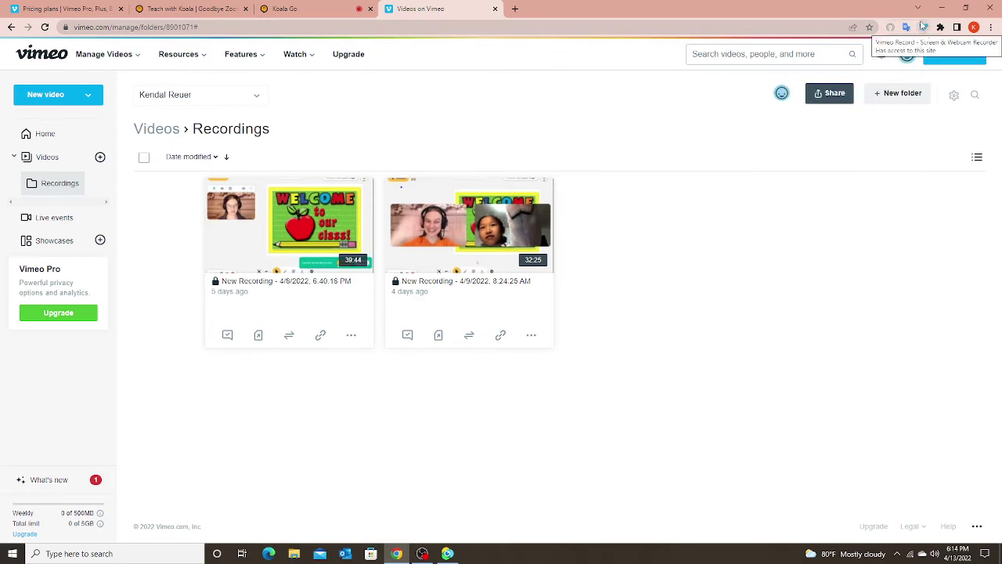
{"action": "left_click", "coordinate": [299, 11]}
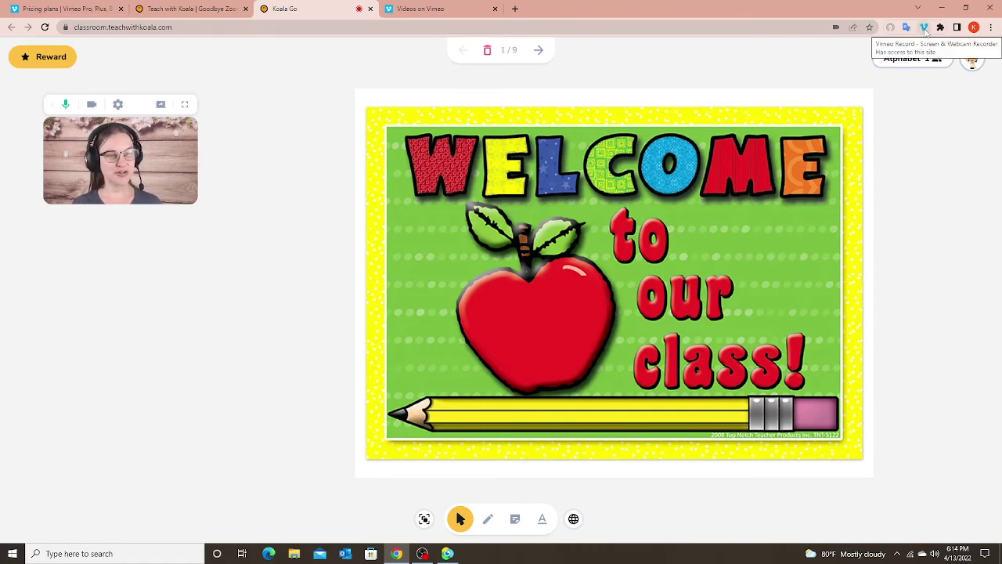
Start a screen-only Vimeo Record capture of the Koala Go tab with the default microphone
{"action": "left_click", "coordinate": [925, 28]}
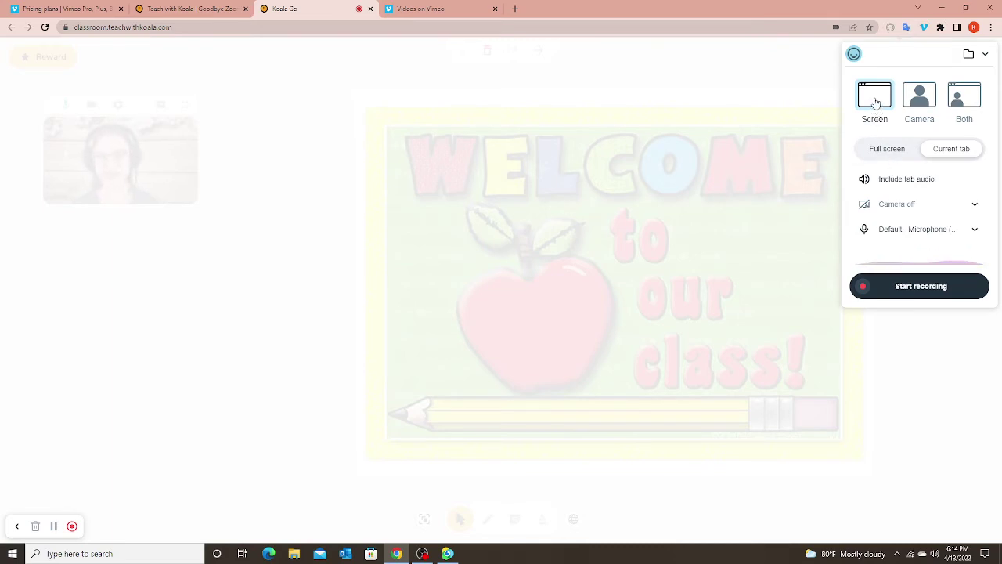
{"action": "left_click", "coordinate": [926, 106]}
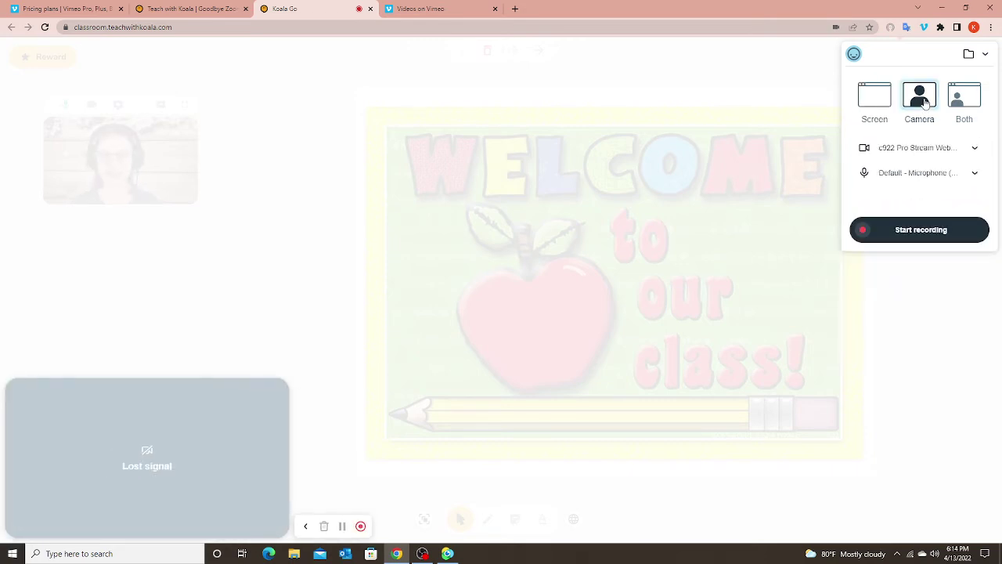
{"action": "left_click", "coordinate": [971, 102]}
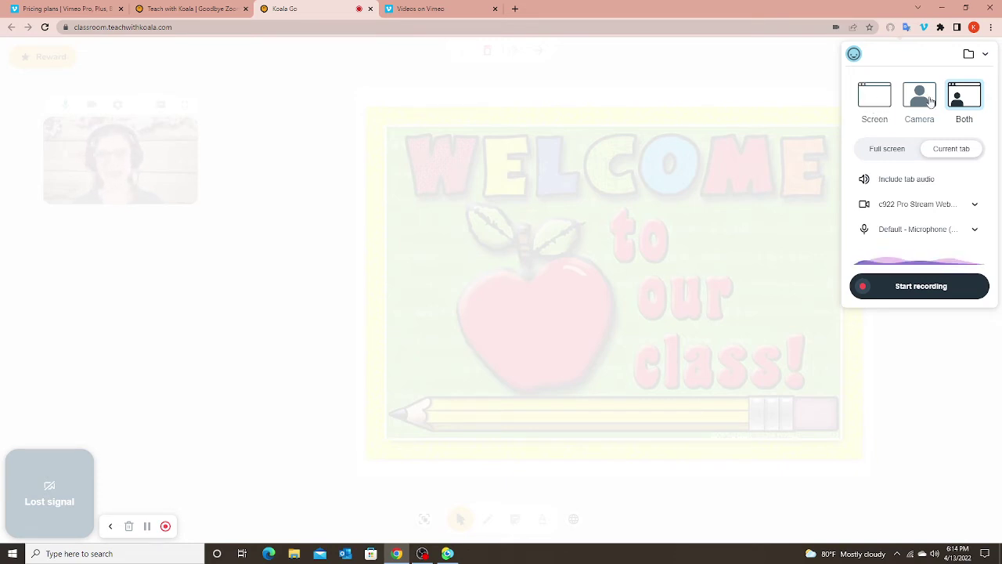
{"action": "left_click", "coordinate": [880, 103]}
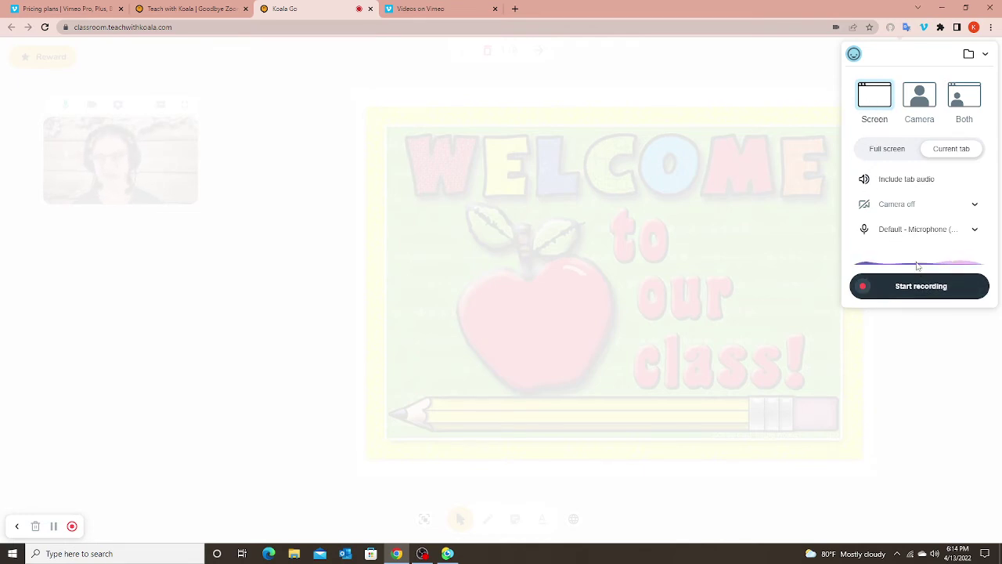
{"action": "left_click", "coordinate": [976, 231]}
{"action": "left_click", "coordinate": [976, 233]}
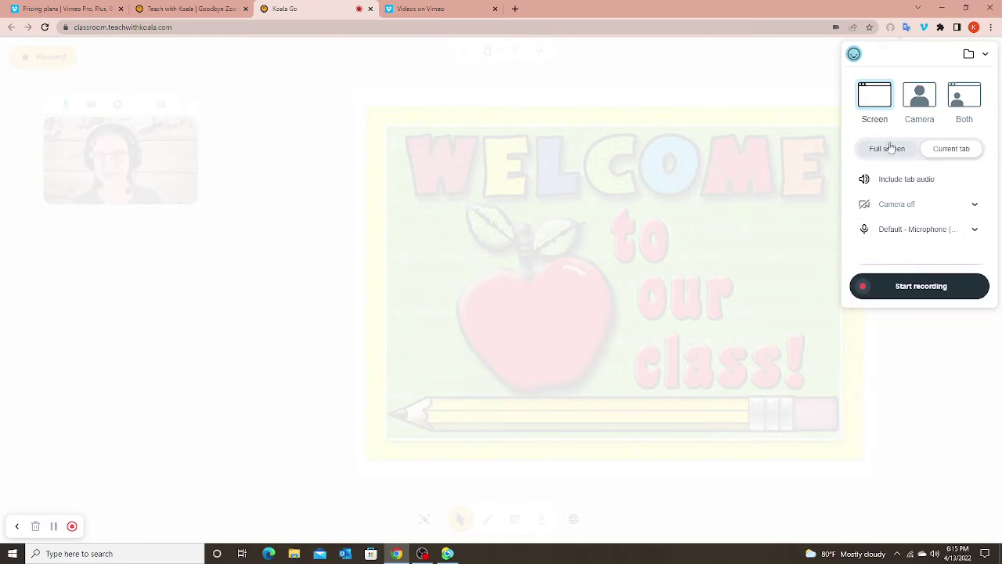
{"action": "left_click", "coordinate": [921, 287]}
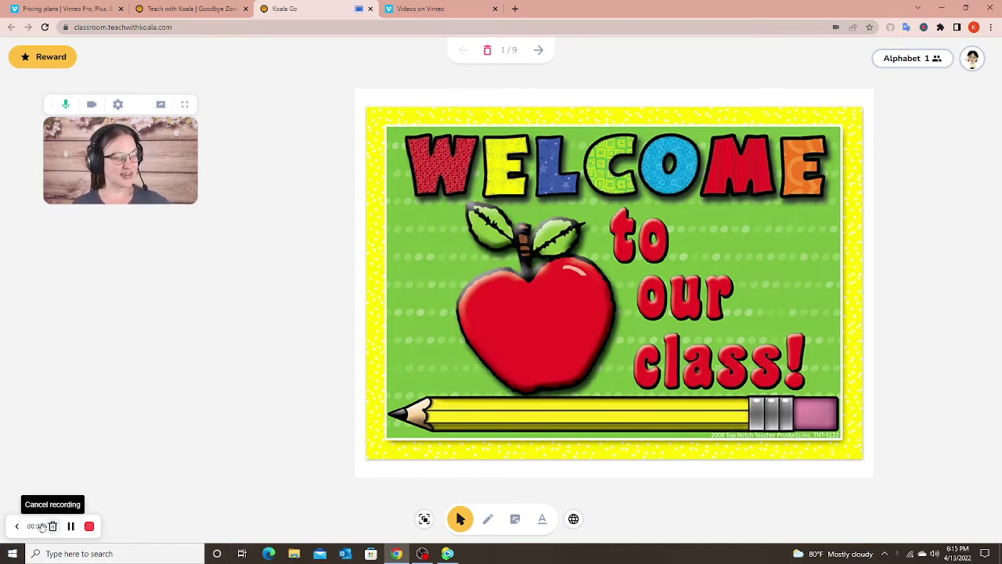
Move the floating recording controls up the page and back to the bottom-left, collapsing and expanding them
{"action": "left_click_drag", "start_coordinate": [36, 535], "coordinate": [144, 417]}
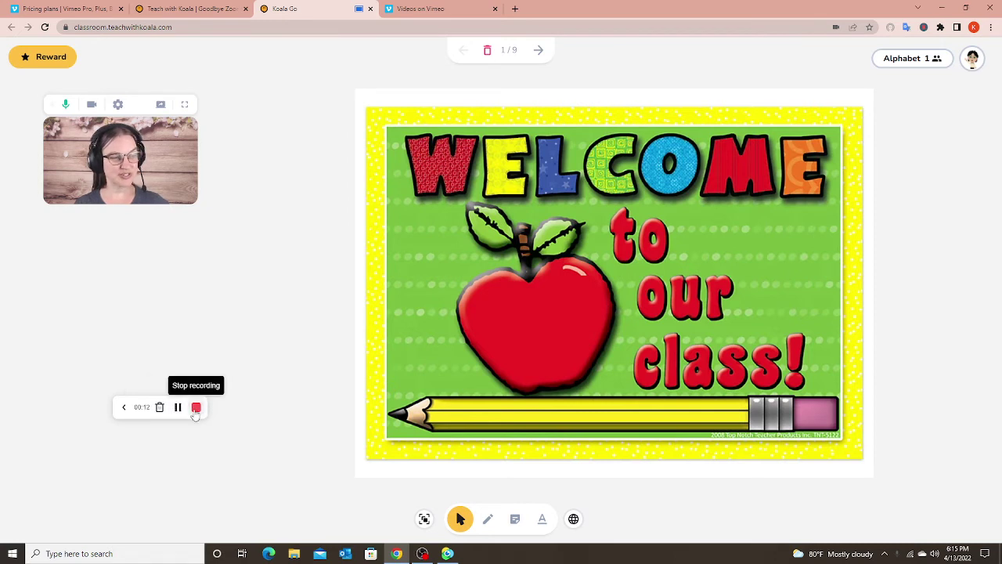
{"action": "left_click", "coordinate": [123, 409]}
{"action": "left_click", "coordinate": [123, 408]}
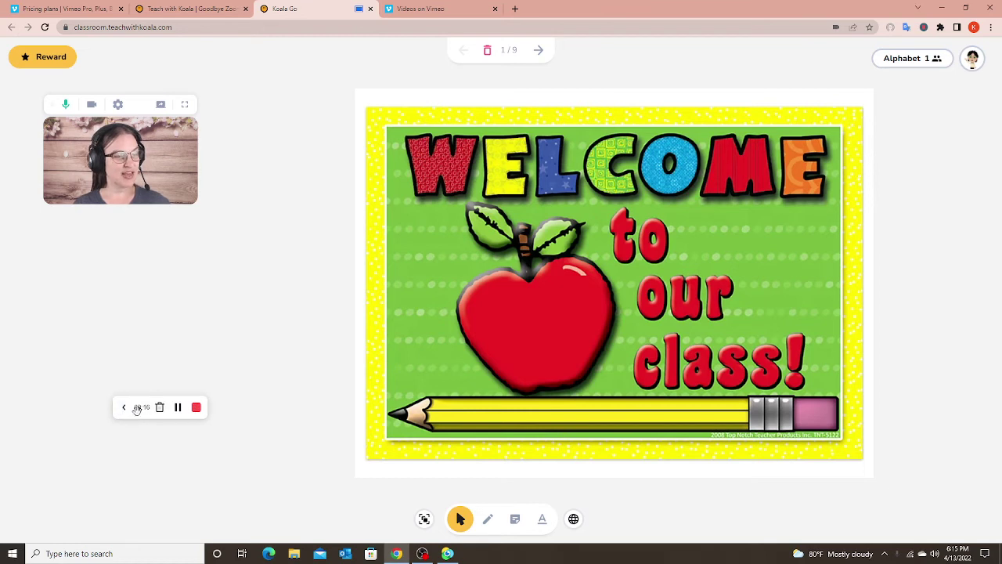
{"action": "left_click_drag", "start_coordinate": [135, 410], "coordinate": [14, 531]}
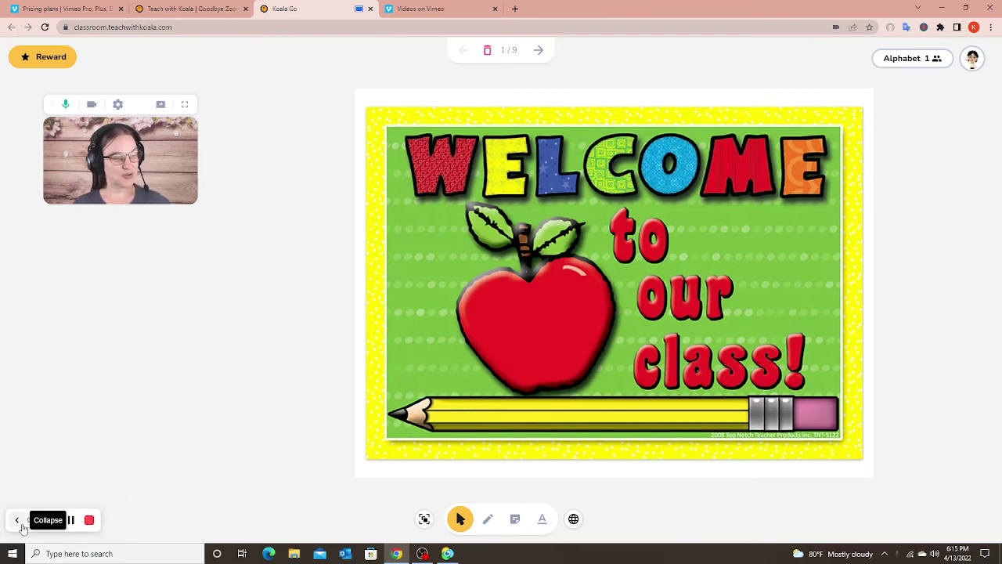
{"action": "left_click", "coordinate": [16, 527]}
{"action": "left_click", "coordinate": [16, 527]}
Park the recording controls at the top right beside the slide counter while recording continues
{"action": "left_click_drag", "start_coordinate": [39, 525], "coordinate": [765, 43]}
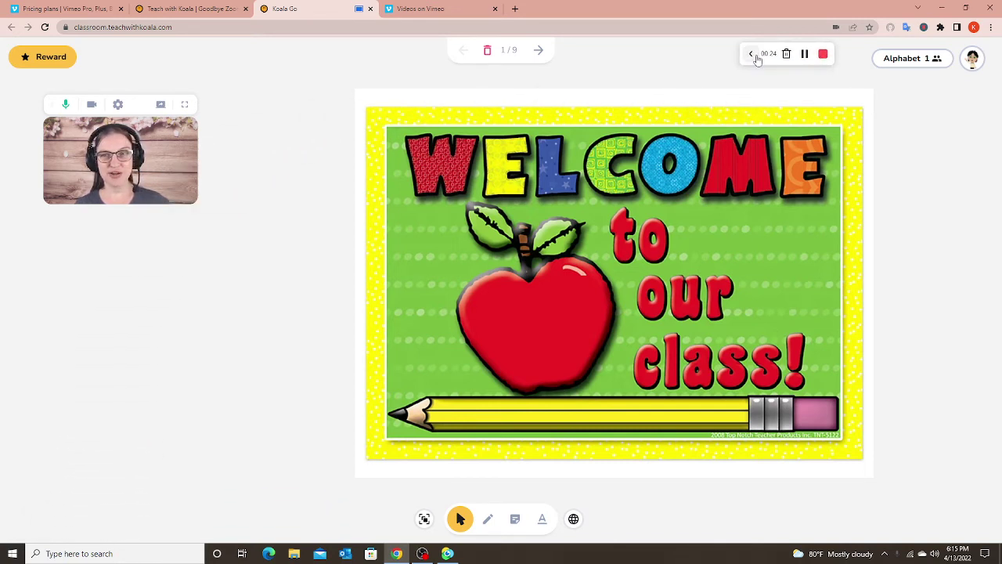
{"action": "left_click", "coordinate": [749, 53]}
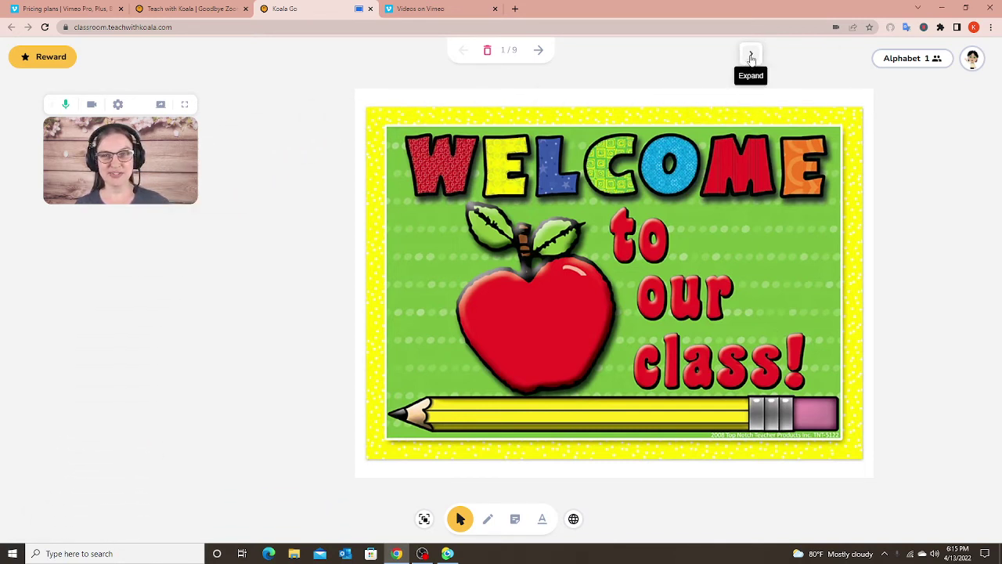
{"action": "left_click", "coordinate": [750, 53]}
{"action": "left_click_drag", "start_coordinate": [759, 50], "coordinate": [806, 42]}
{"action": "left_click", "coordinate": [753, 53]}
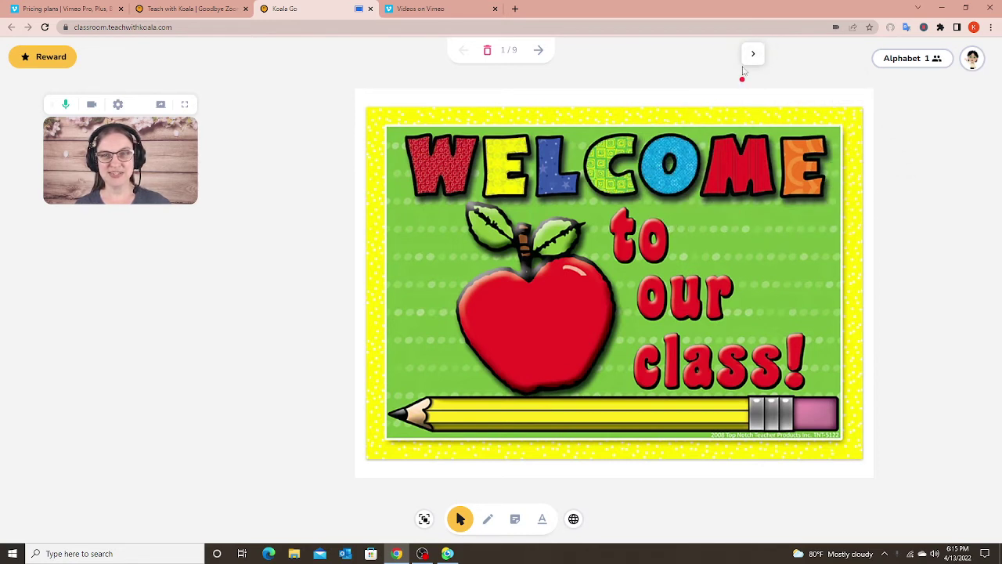
{"action": "left_click", "coordinate": [754, 55]}
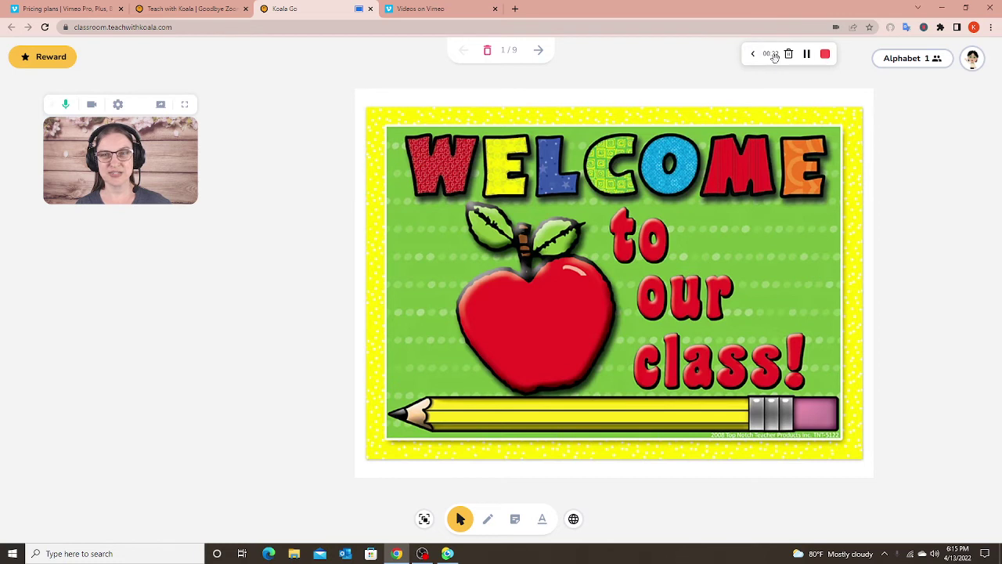
{"action": "mouse_move", "coordinate": [773, 55]}
{"action": "left_mouse_down"}
{"action": "mouse_move", "coordinate": [772, 230]}
{"action": "mouse_move", "coordinate": [686, 65]}
{"action": "mouse_move", "coordinate": [306, 219]}
{"action": "mouse_move", "coordinate": [831, 44]}
{"action": "mouse_move", "coordinate": [880, 43]}
{"action": "mouse_move", "coordinate": [780, 43]}
{"action": "left_mouse_up"}
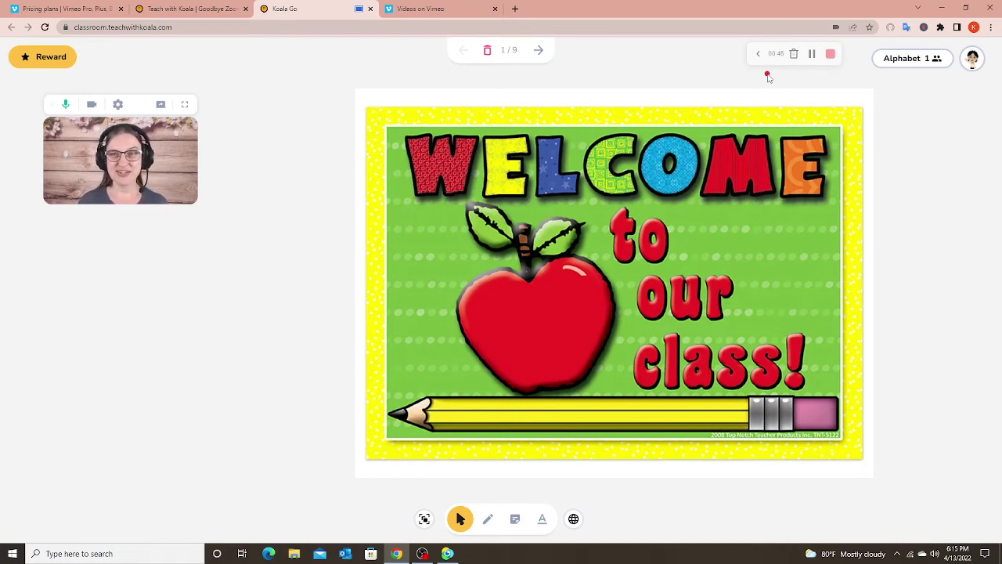
Stop the capture so it saves as an unlisted New Recording, then close its summary dialog
{"action": "left_click", "coordinate": [831, 54]}
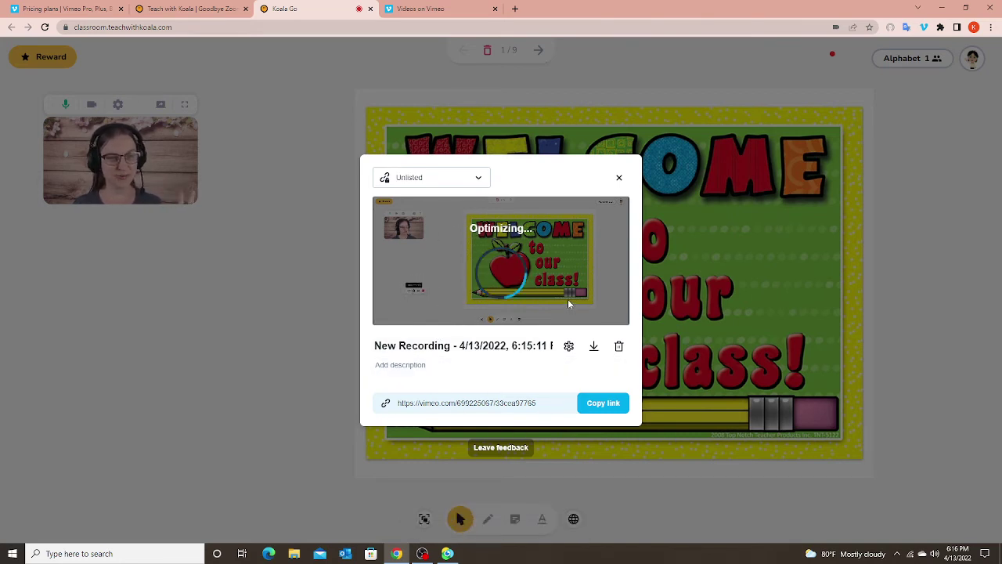
{"action": "left_click", "coordinate": [621, 178]}
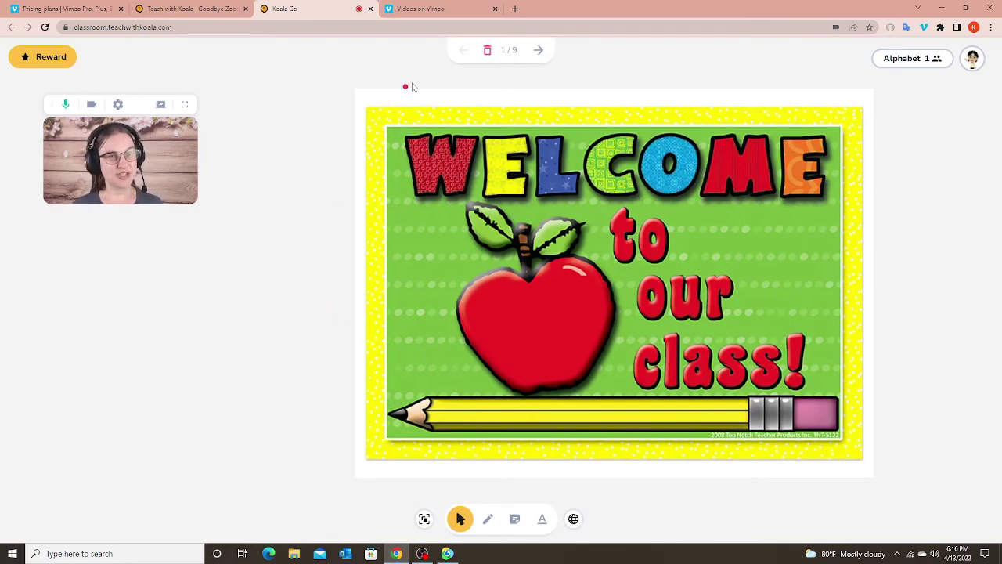
Reload the Recordings folder to show the new 00:50 clip and view its download options
{"action": "left_click", "coordinate": [443, 11]}
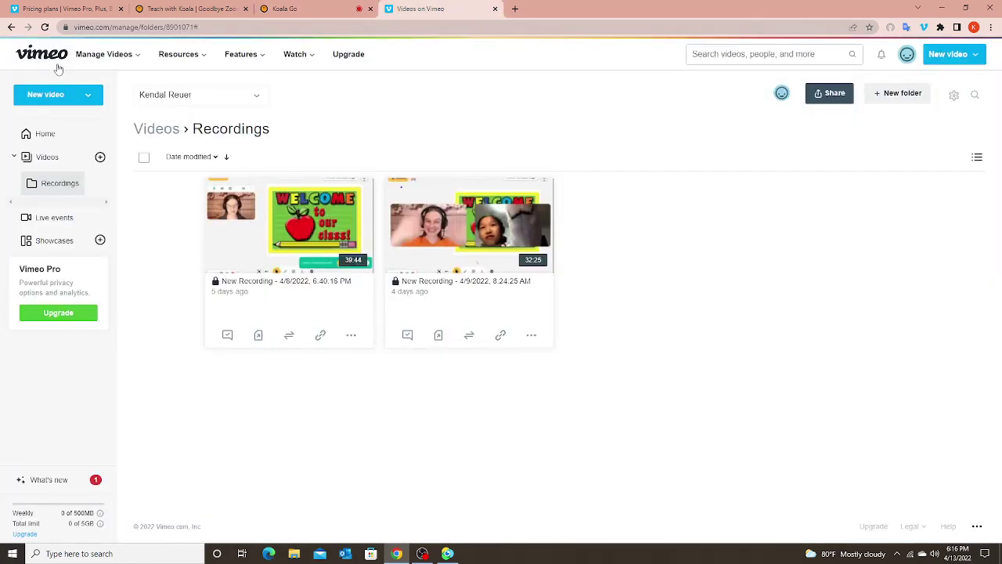
{"action": "left_click", "coordinate": [44, 27]}
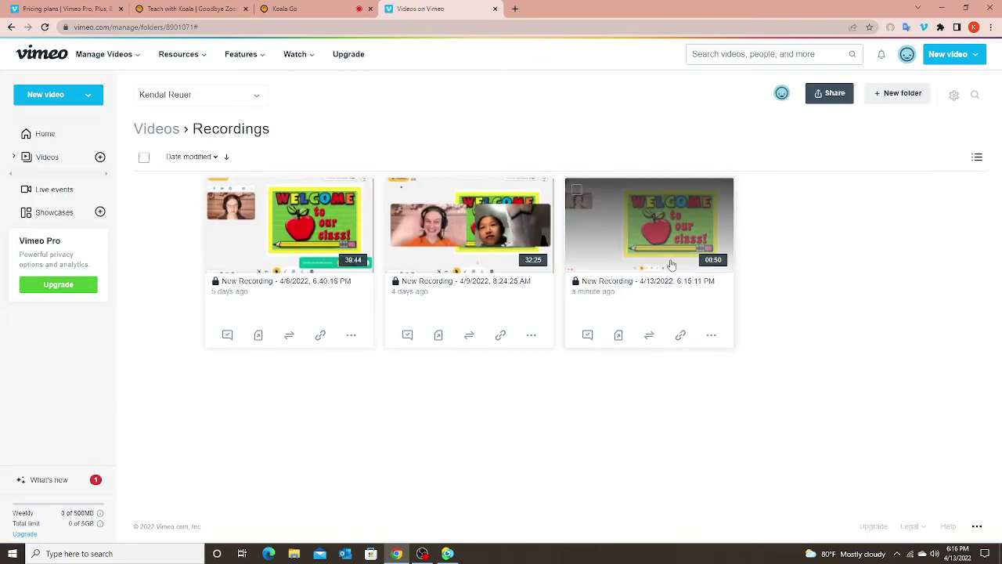
{"action": "left_click", "coordinate": [680, 336]}
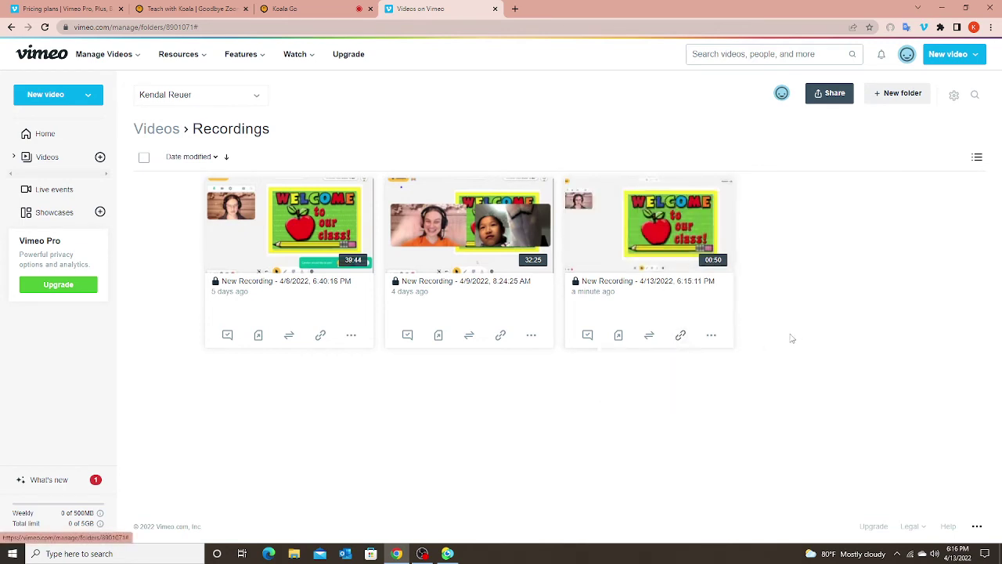
{"action": "left_click", "coordinate": [711, 335]}
{"action": "left_click", "coordinate": [658, 453]}
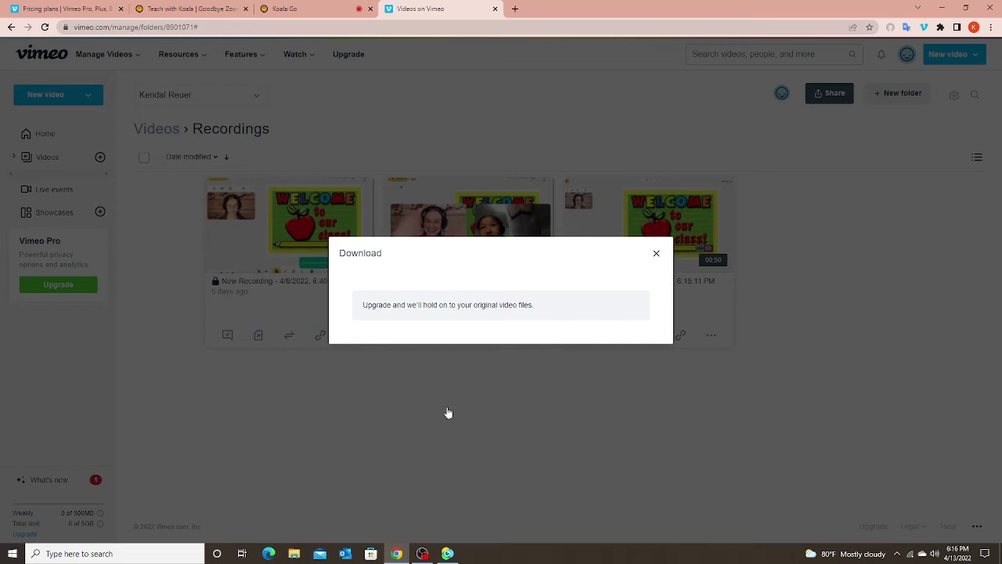
{"action": "left_click", "coordinate": [656, 255]}
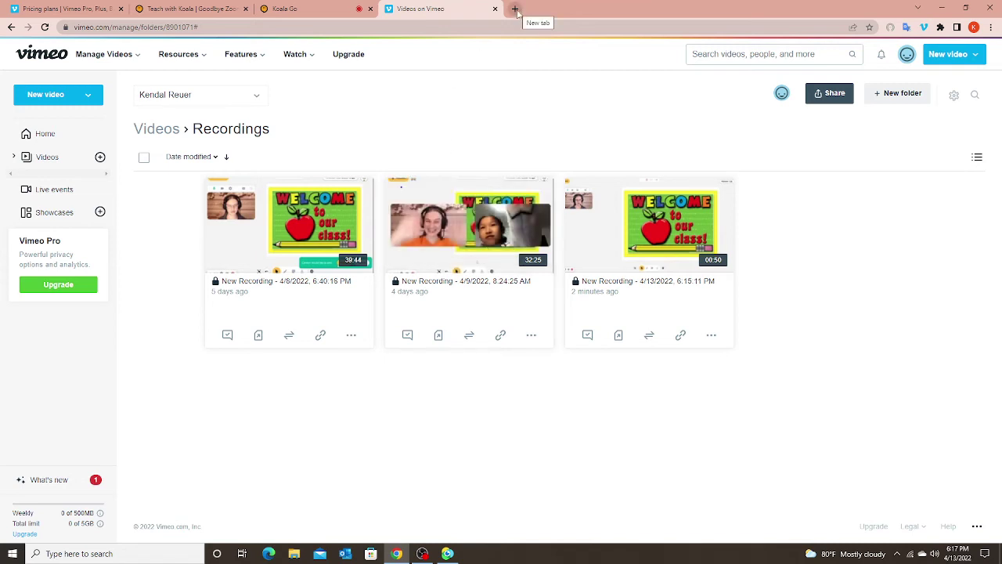
Open Vimeo Record in a new tab and switch it to Camera mode
{"action": "left_click", "coordinate": [516, 11]}
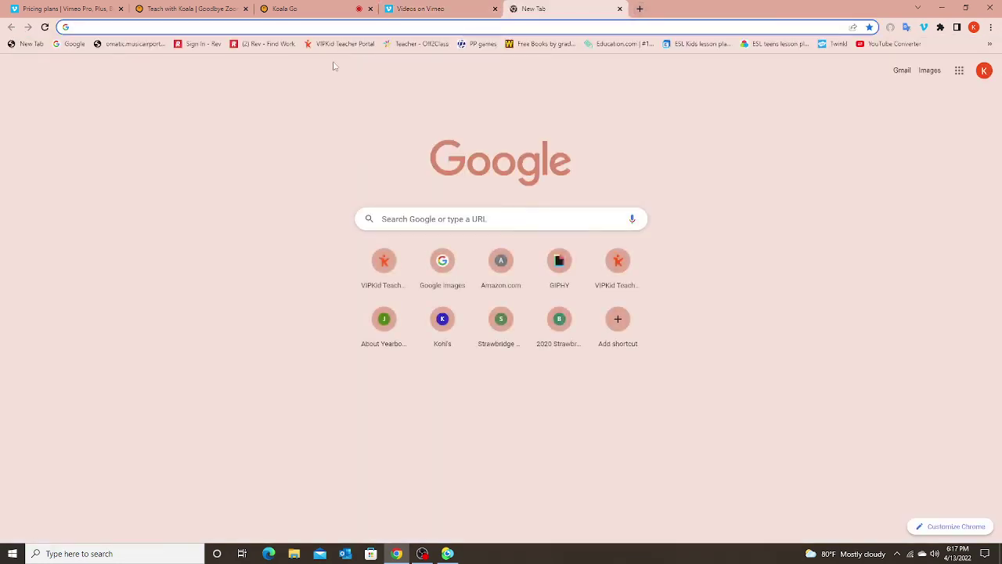
{"action": "left_click", "coordinate": [925, 27]}
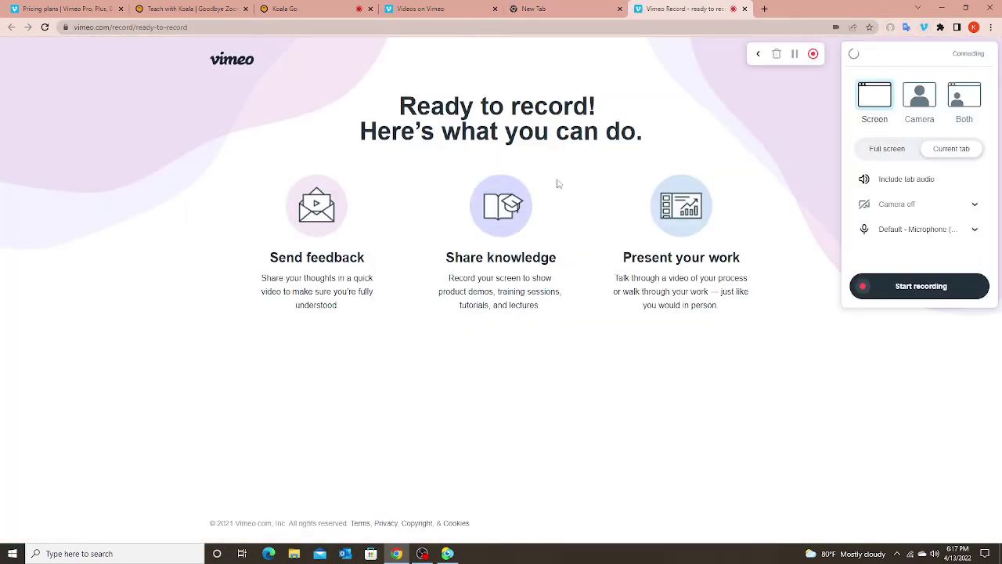
{"action": "left_click", "coordinate": [913, 107]}
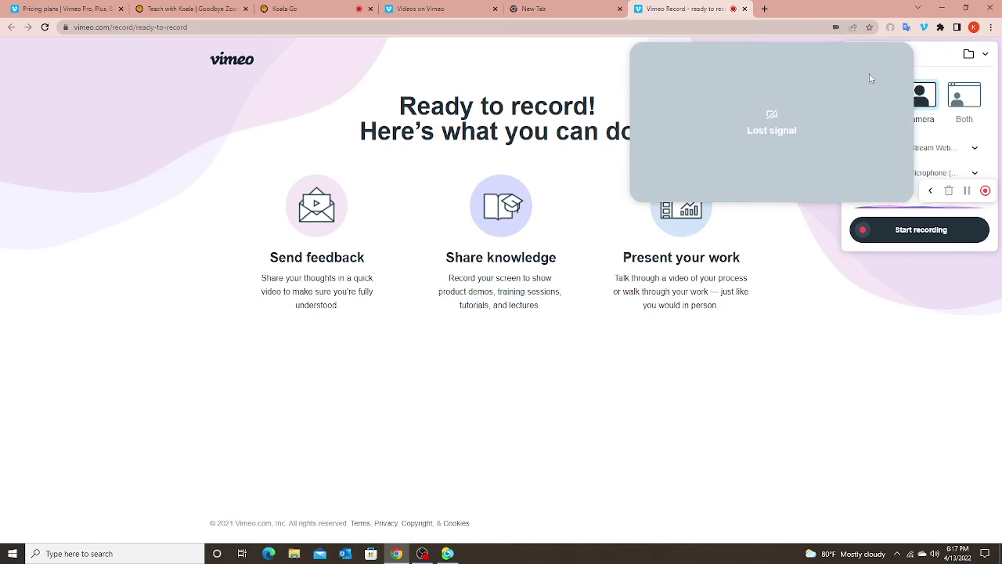
Close the Koala Go and Teach with Koala tabs and reopen the recorder panel on Vimeo Record
{"action": "left_click", "coordinate": [312, 11]}
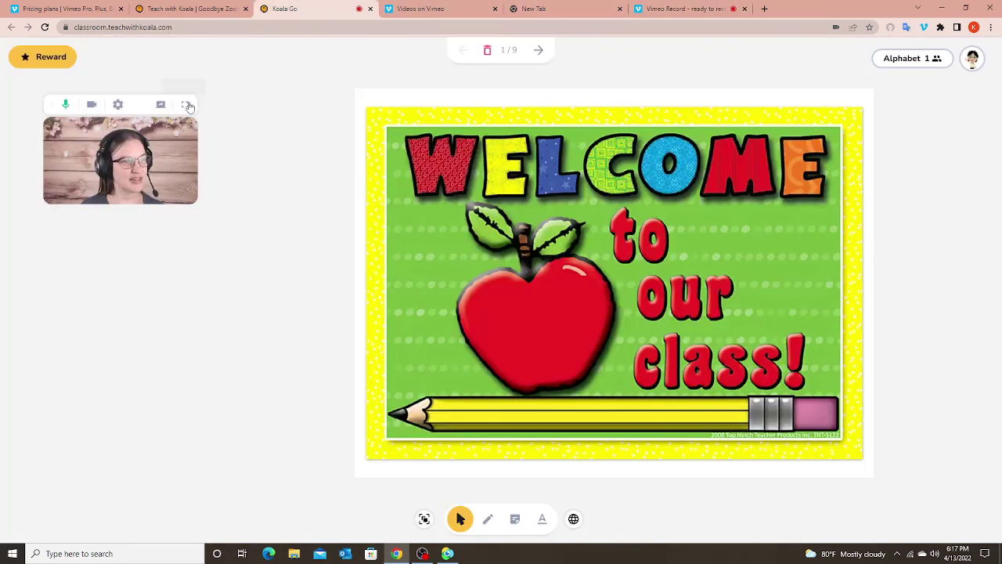
{"action": "left_click", "coordinate": [371, 8]}
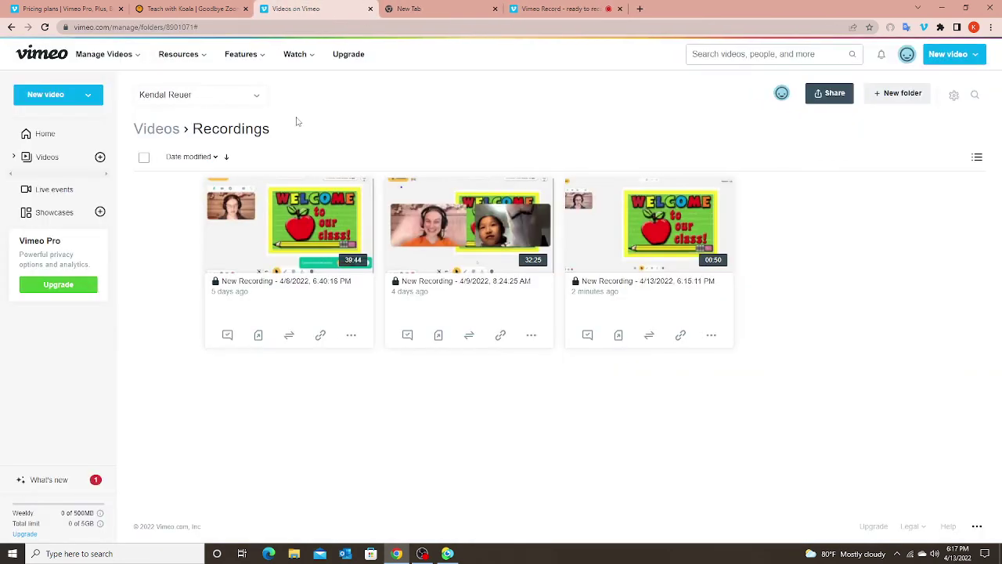
{"action": "left_click", "coordinate": [188, 9]}
{"action": "left_click", "coordinate": [246, 8]}
{"action": "left_click", "coordinate": [438, 8]}
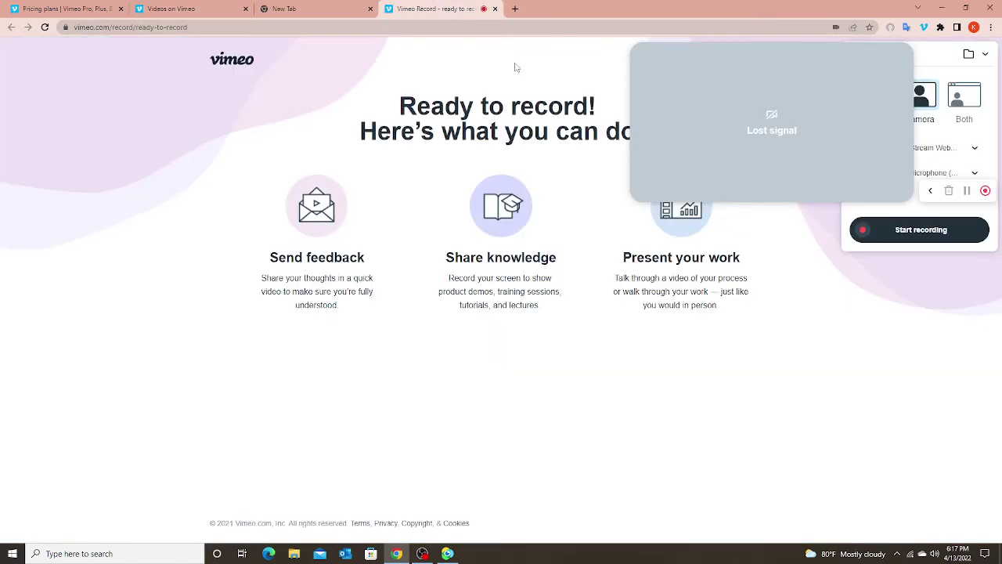
{"action": "left_click", "coordinate": [779, 282]}
{"action": "left_click", "coordinate": [924, 27]}
Switch the camera to ManyCam Virtual Webcam and record a short camera-only clip
{"action": "left_click", "coordinate": [975, 150]}
{"action": "left_click", "coordinate": [896, 202]}
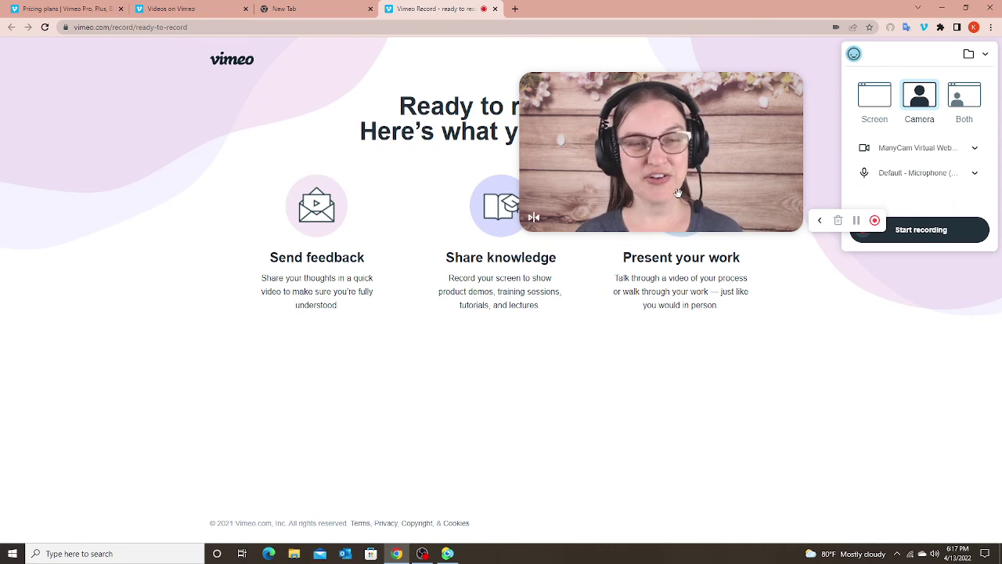
{"action": "left_click_drag", "start_coordinate": [677, 193], "coordinate": [654, 216]}
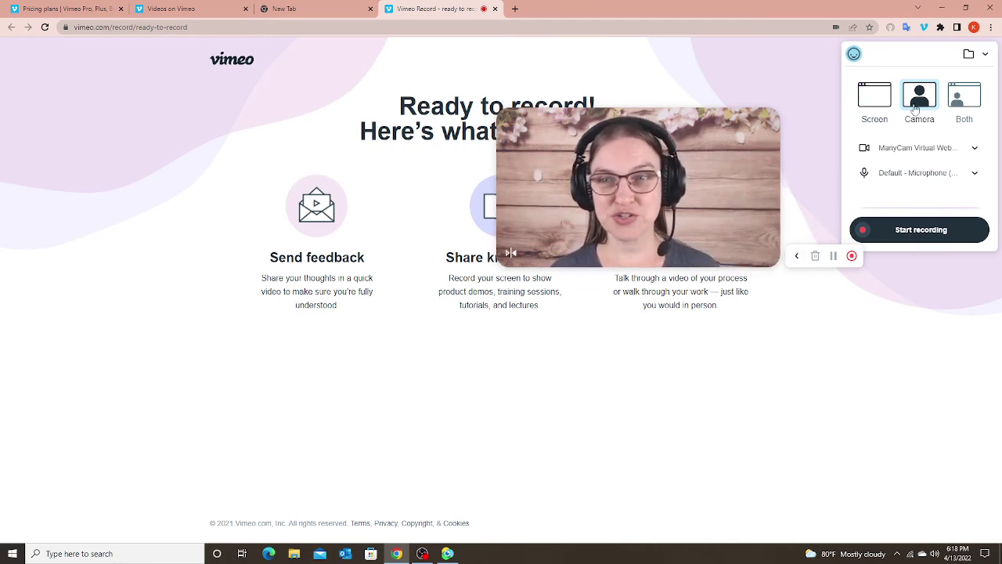
{"action": "left_click", "coordinate": [928, 231]}
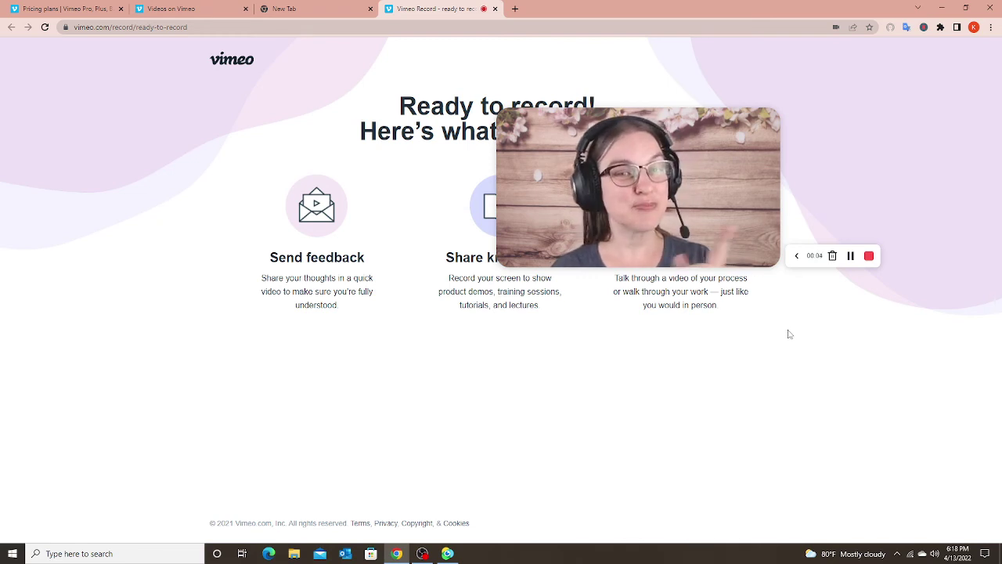
{"action": "left_click", "coordinate": [871, 255]}
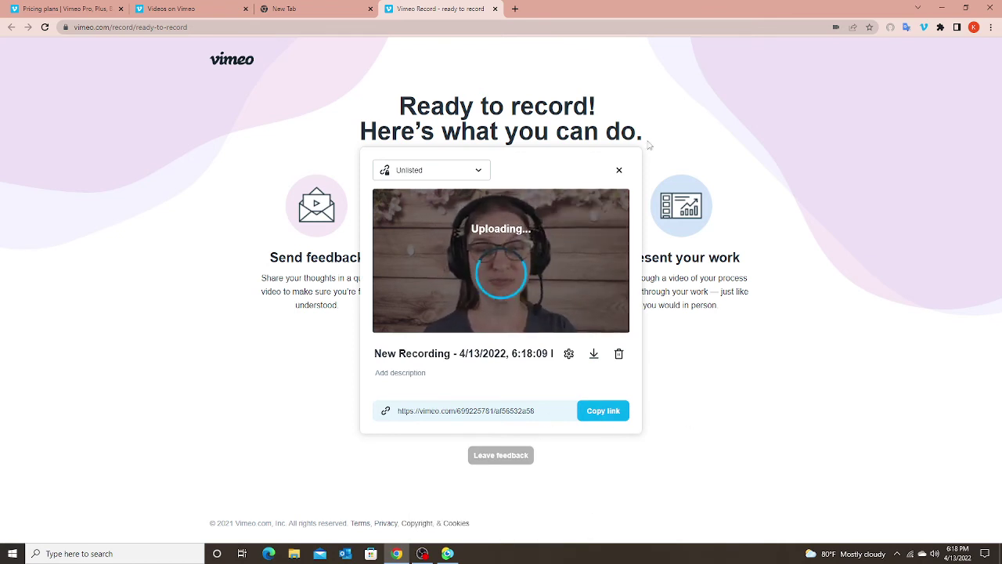
Set Vimeo Record to Both and place the webcam bubble on Present your work
{"action": "left_click", "coordinate": [619, 171]}
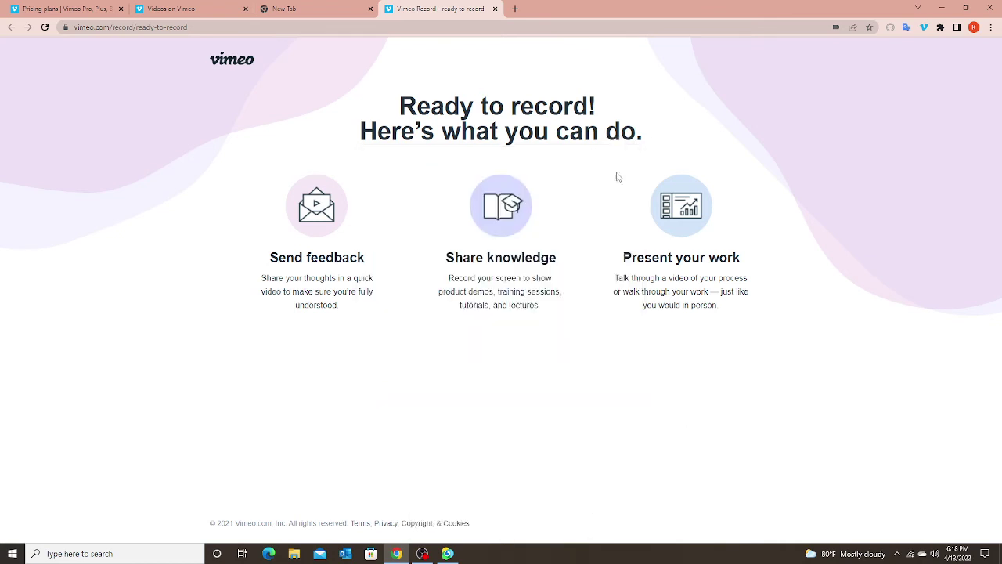
{"action": "left_click", "coordinate": [924, 27]}
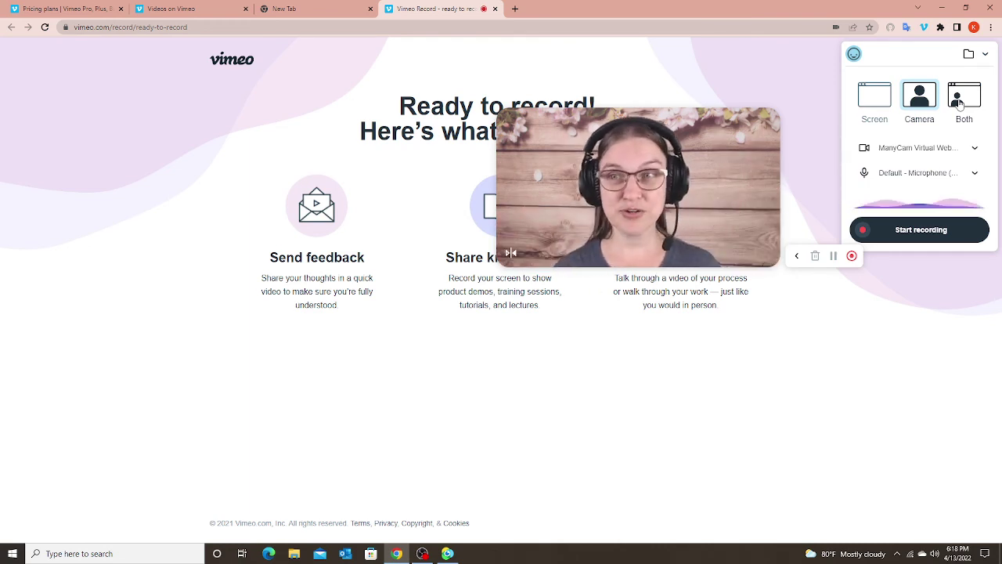
{"action": "left_click", "coordinate": [958, 104]}
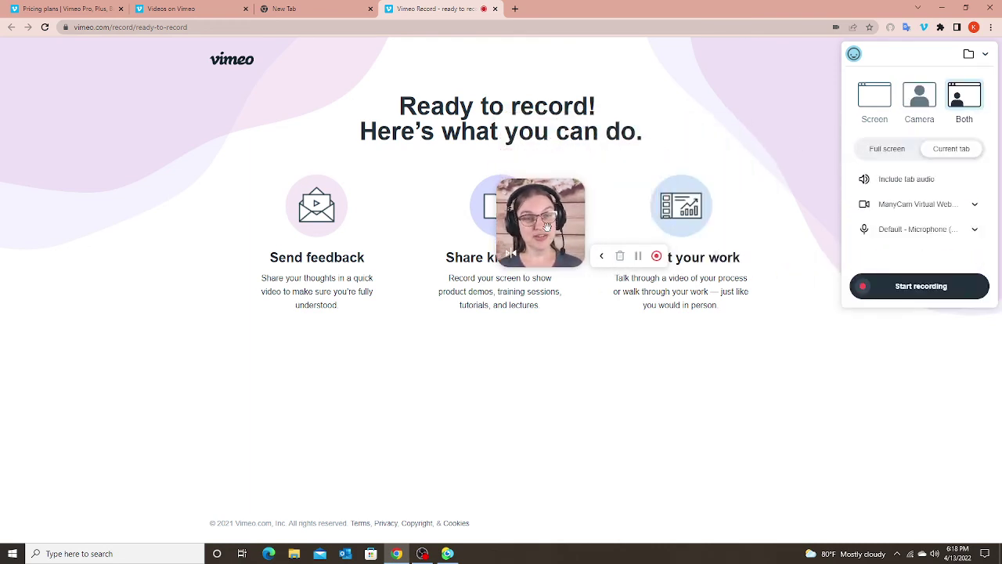
{"action": "left_click_drag", "start_coordinate": [548, 225], "coordinate": [298, 108]}
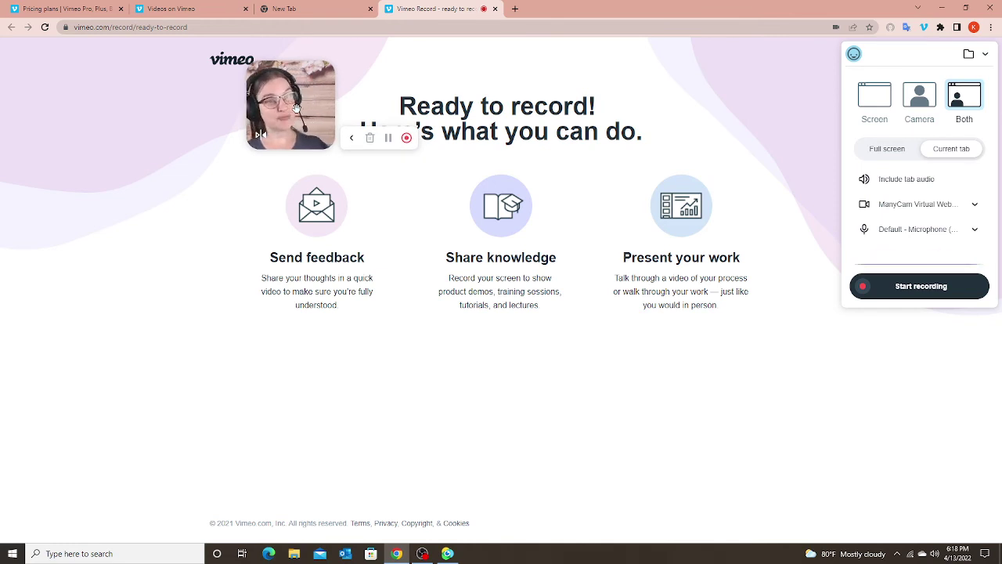
{"action": "left_click_drag", "start_coordinate": [298, 109], "coordinate": [595, 174]}
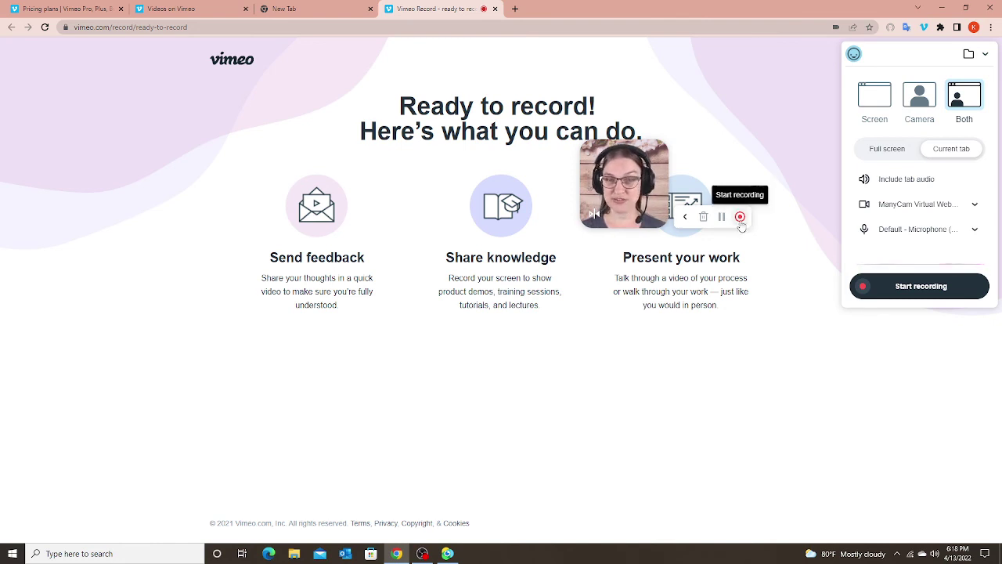
Record a short screen-plus-camera clip, stop it, and close its upload card
{"action": "left_click", "coordinate": [920, 288]}
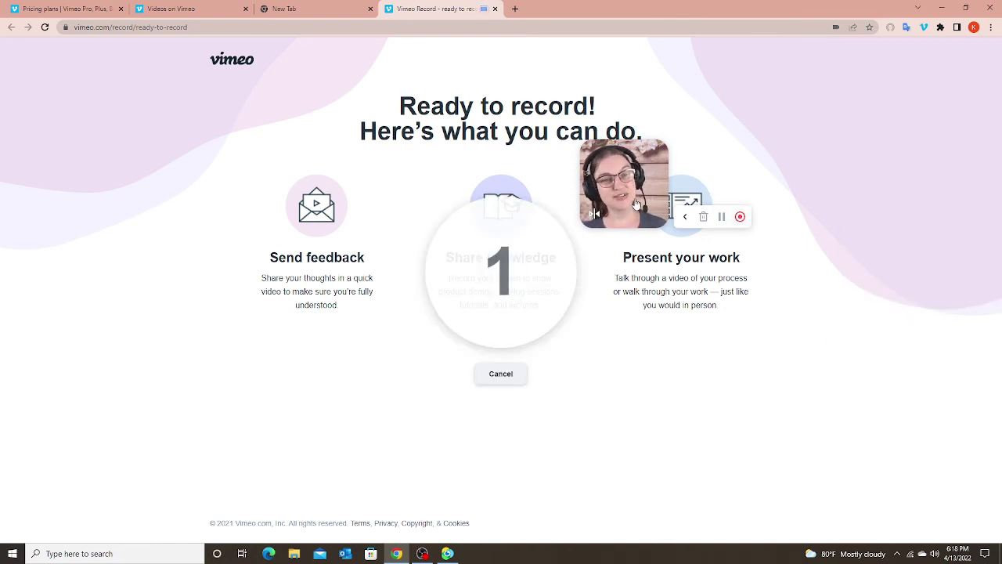
{"action": "left_click_drag", "start_coordinate": [633, 196], "coordinate": [627, 233]}
{"action": "left_click", "coordinate": [761, 245]}
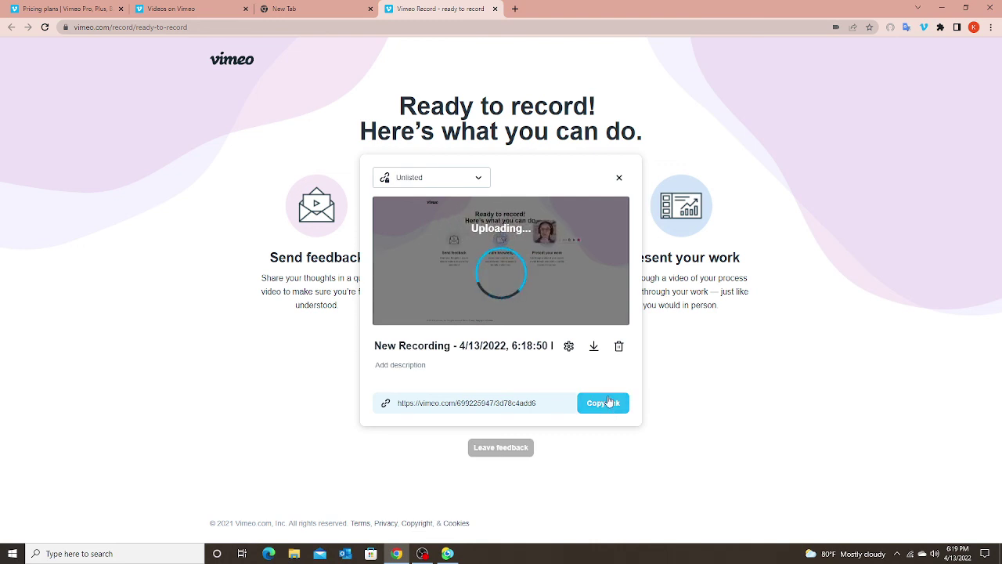
{"action": "left_click", "coordinate": [619, 178]}
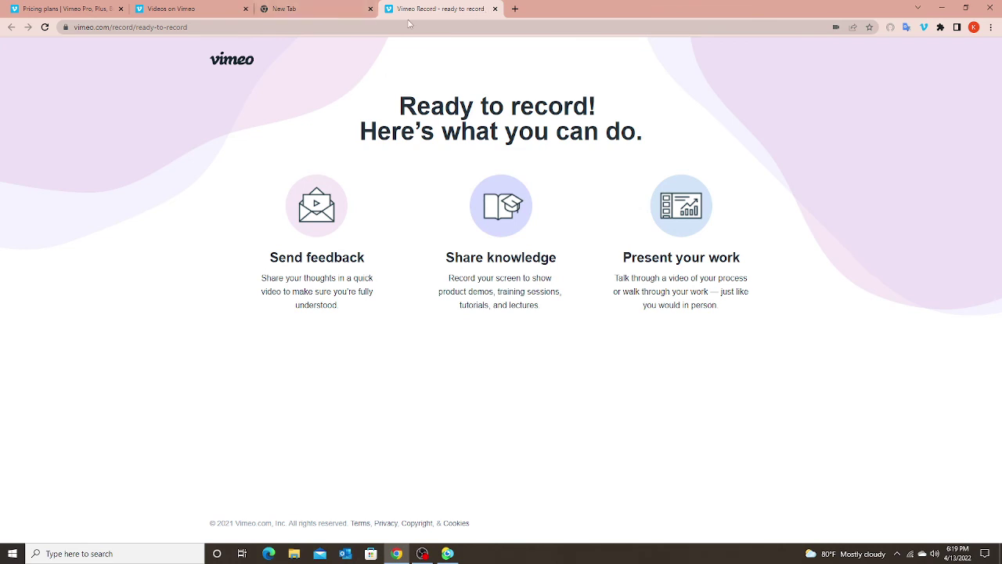
Reload the Recordings folder and view download options for the 6:15:11 PM recording
{"action": "left_click", "coordinate": [207, 14]}
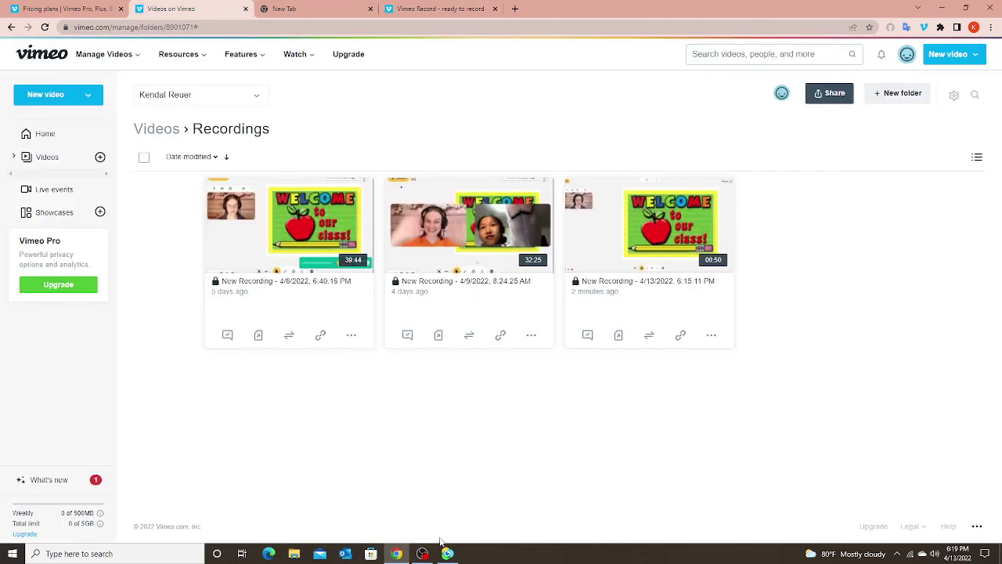
{"action": "left_click", "coordinate": [45, 26]}
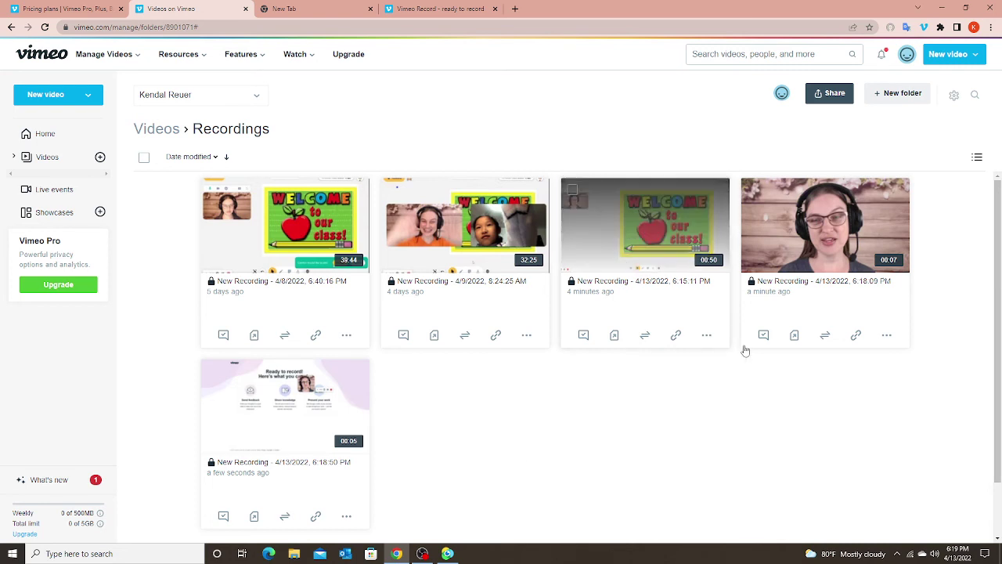
{"action": "left_click", "coordinate": [707, 335]}
{"action": "left_click", "coordinate": [656, 453]}
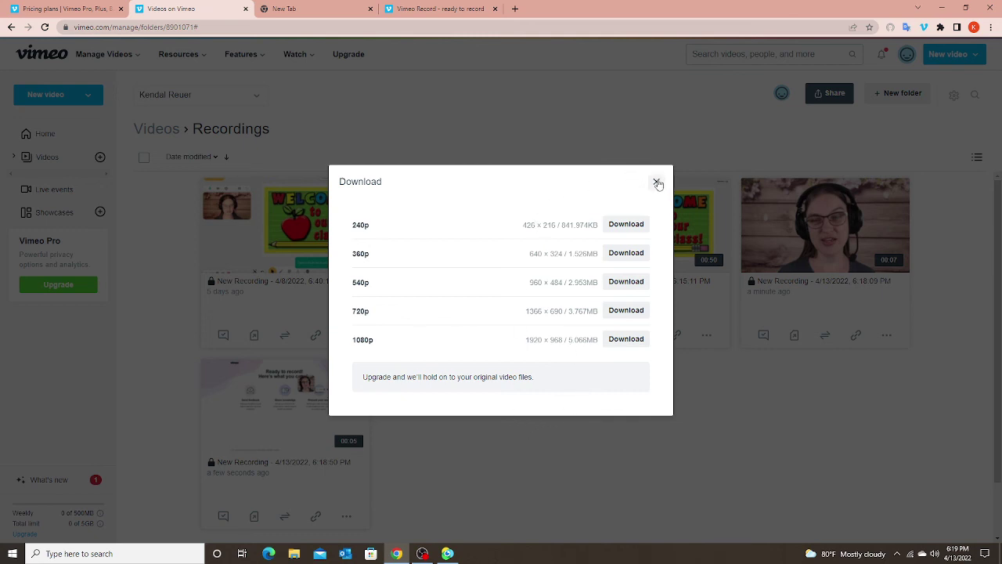
{"action": "left_click", "coordinate": [657, 182]}
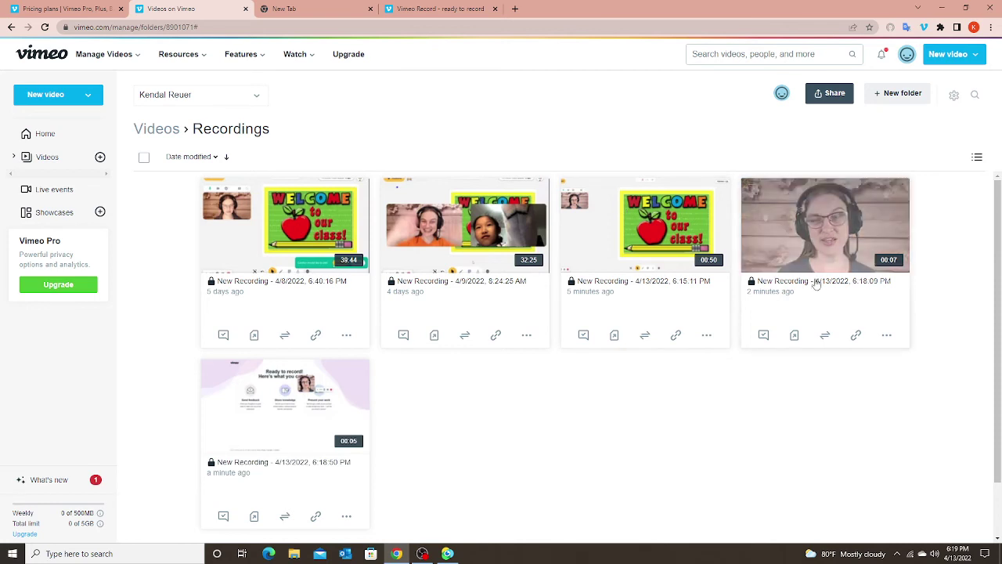
View download resolutions for the new camera-only and screen-plus-camera clips
{"action": "left_click", "coordinate": [887, 334]}
{"action": "left_click", "coordinate": [835, 457]}
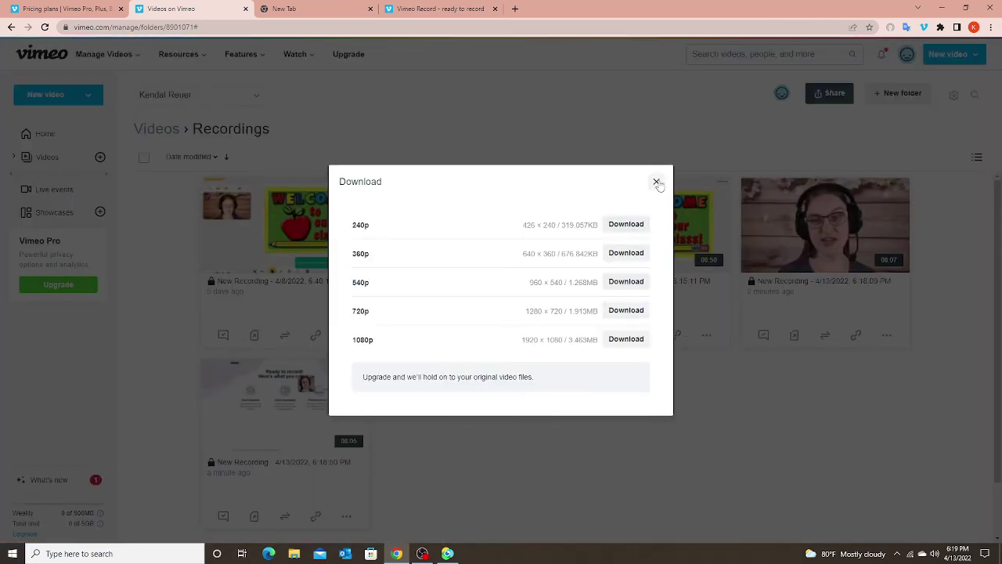
{"action": "left_click", "coordinate": [656, 182]}
{"action": "left_click", "coordinate": [347, 516]}
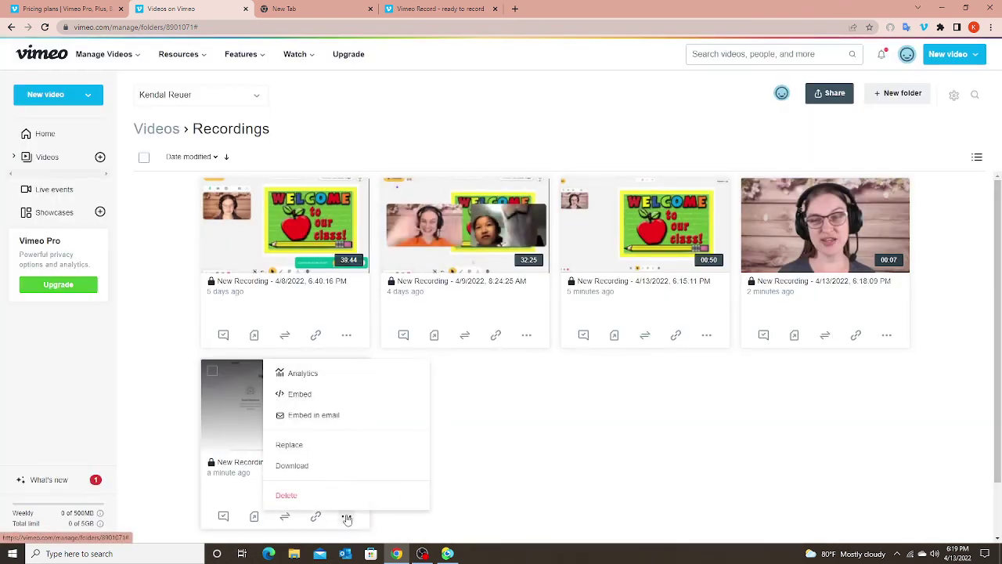
{"action": "left_click", "coordinate": [292, 466]}
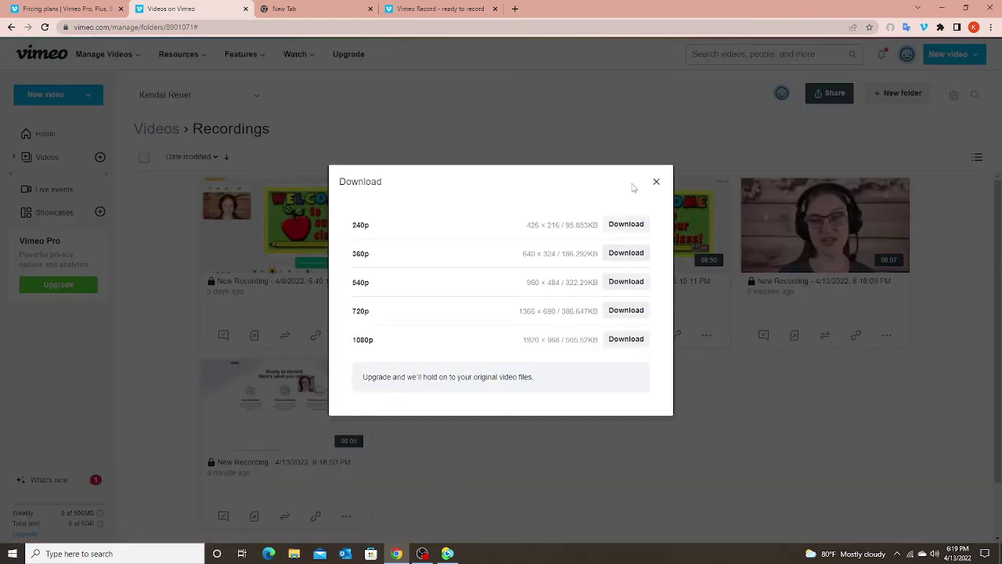
{"action": "left_click", "coordinate": [656, 181]}
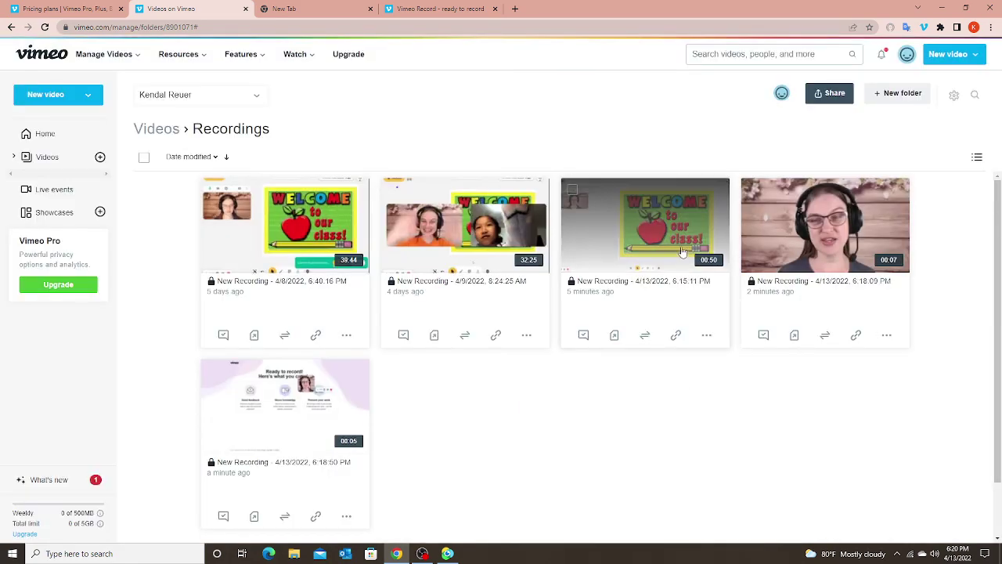
Permanently delete the 00:50 recording from 4/13/2022 at 6:15:11 PM
{"action": "left_click", "coordinate": [707, 336]}
{"action": "left_click", "coordinate": [670, 487]}
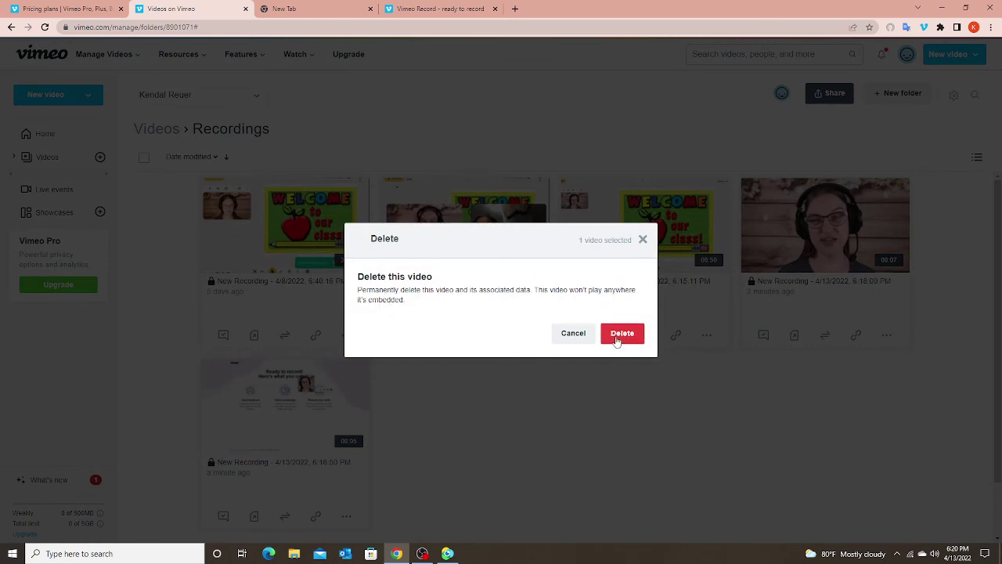
{"action": "left_click", "coordinate": [617, 339]}
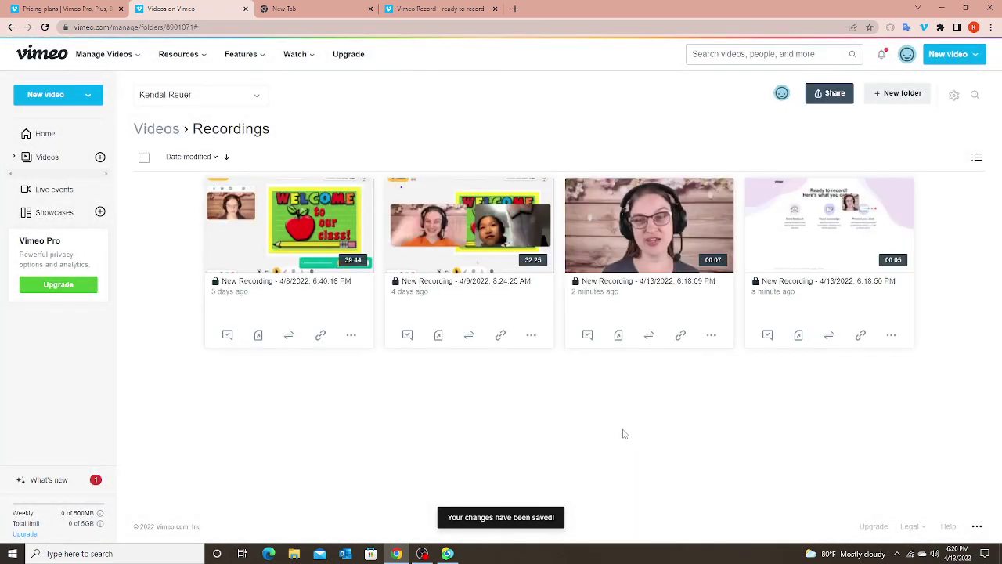